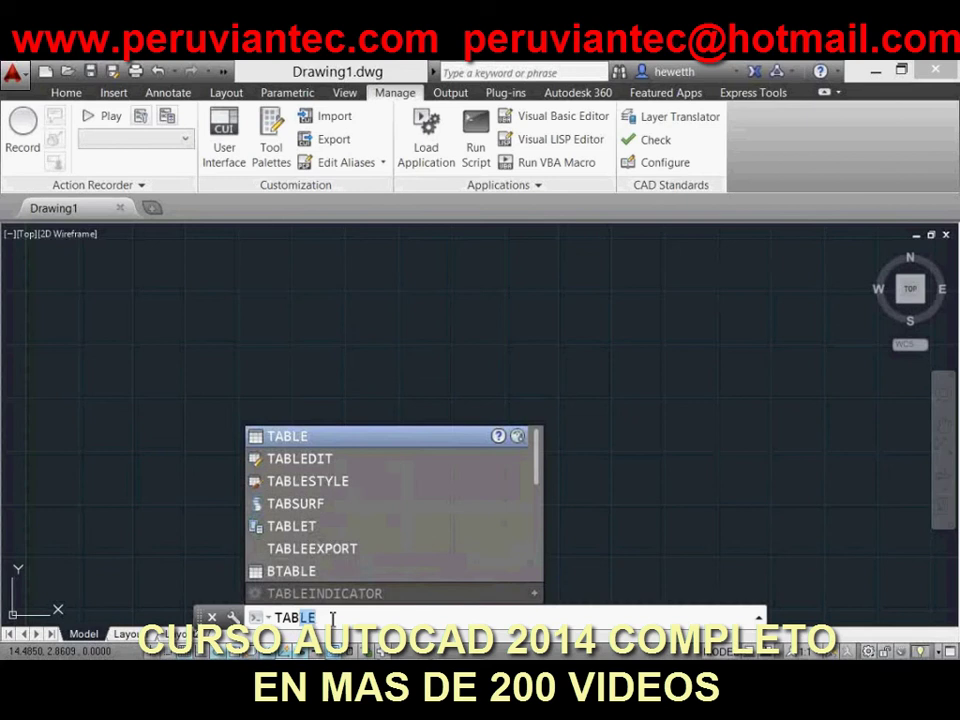
Open and cancel the Insert Table dialog from the misspelled command TABel, and check the command suggestions for the misspelled OFEST
text(el)
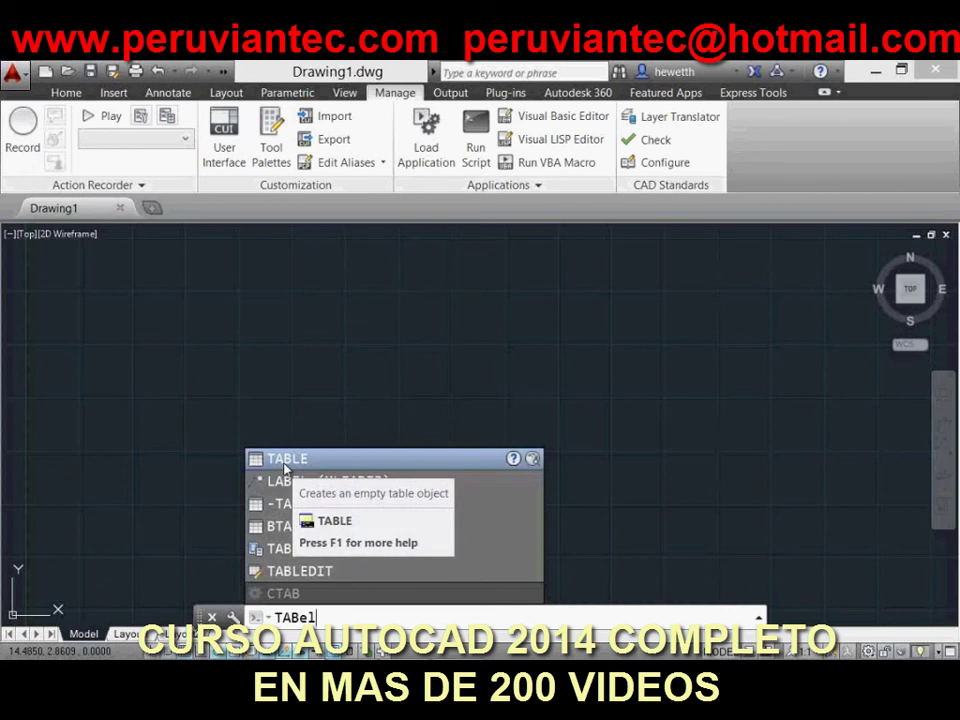
mouse_move(284, 464)
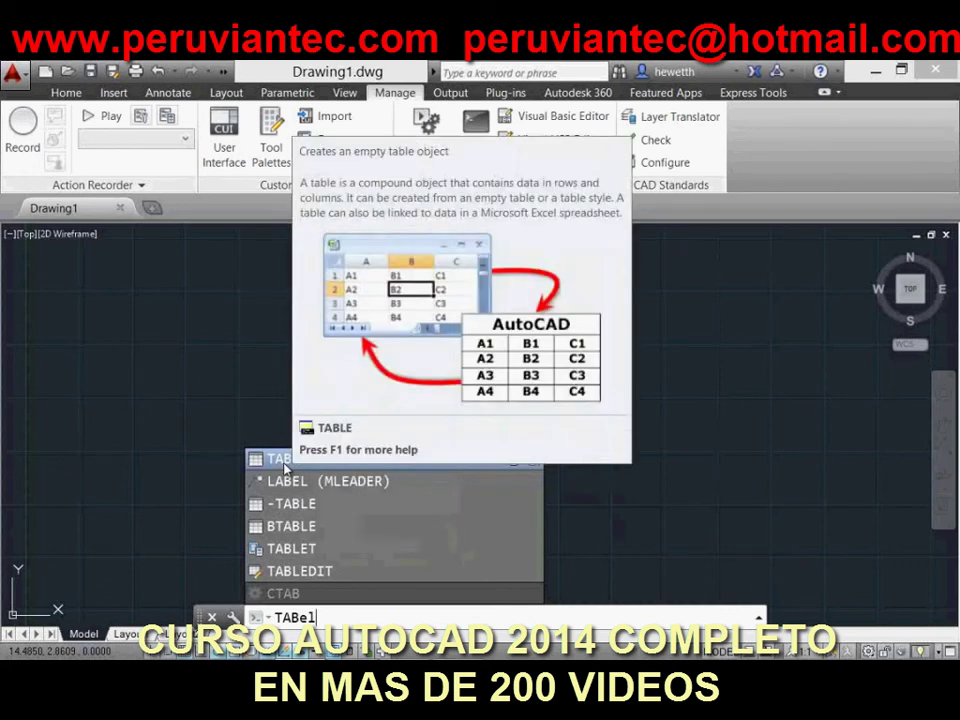
click(285, 466)
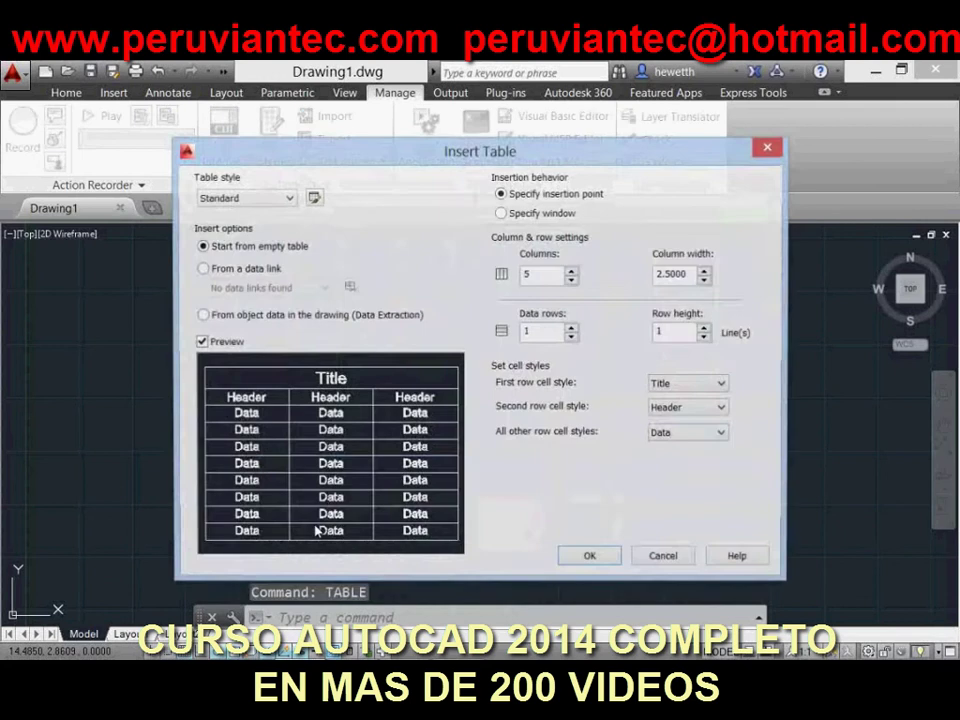
click(688, 566)
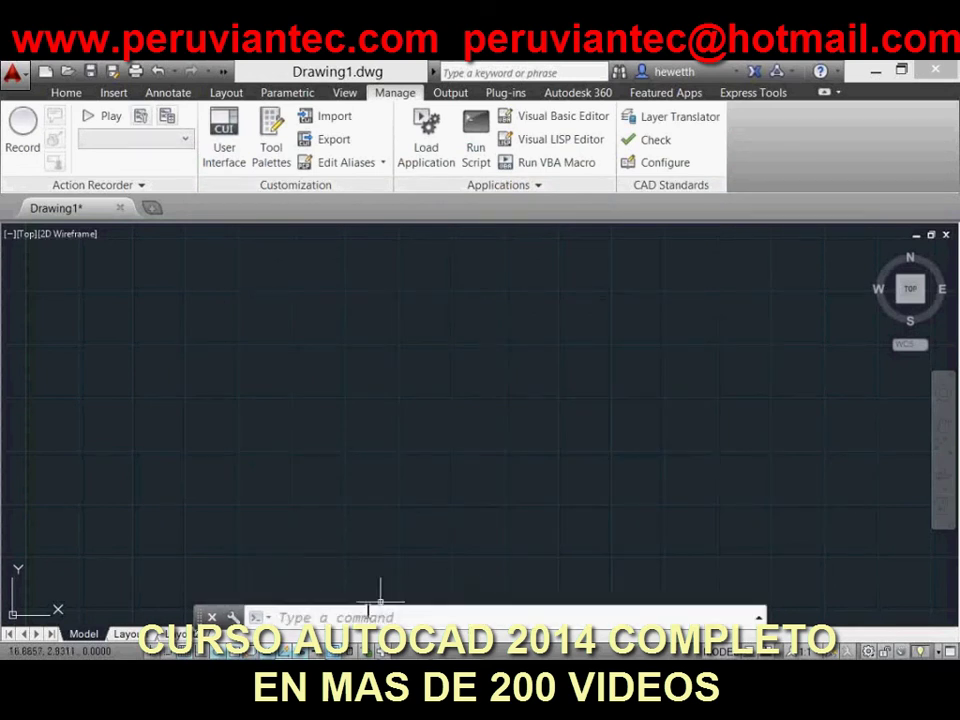
text(OFEST)
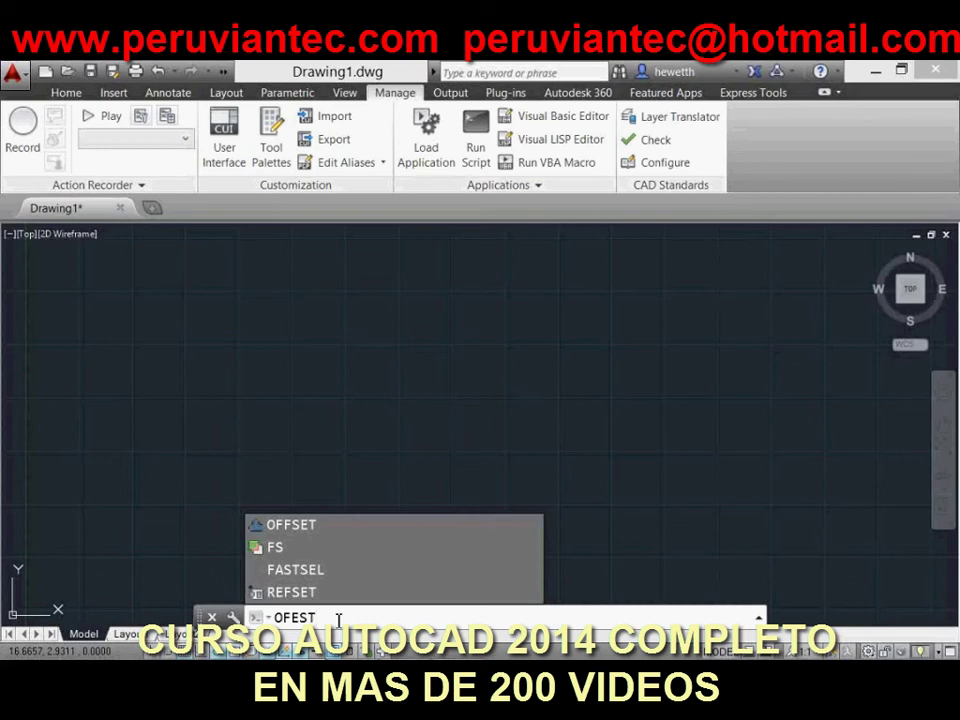
key(Escape)
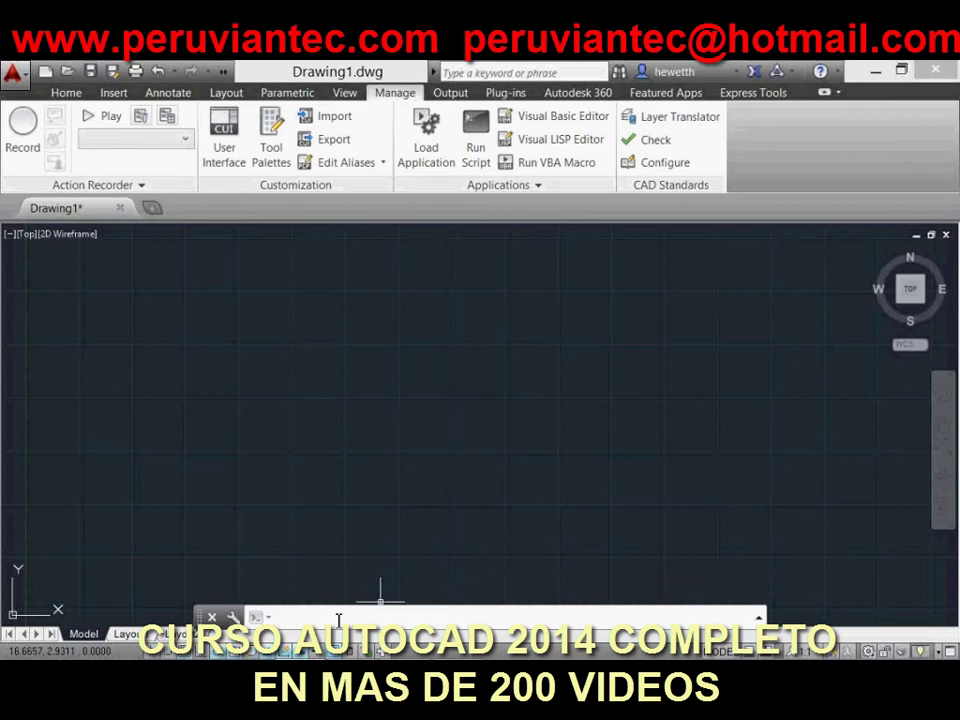
Check the command suggestions for SETTINGS, first in the command line and again in the dynamic input at the cursor
text(SETT)
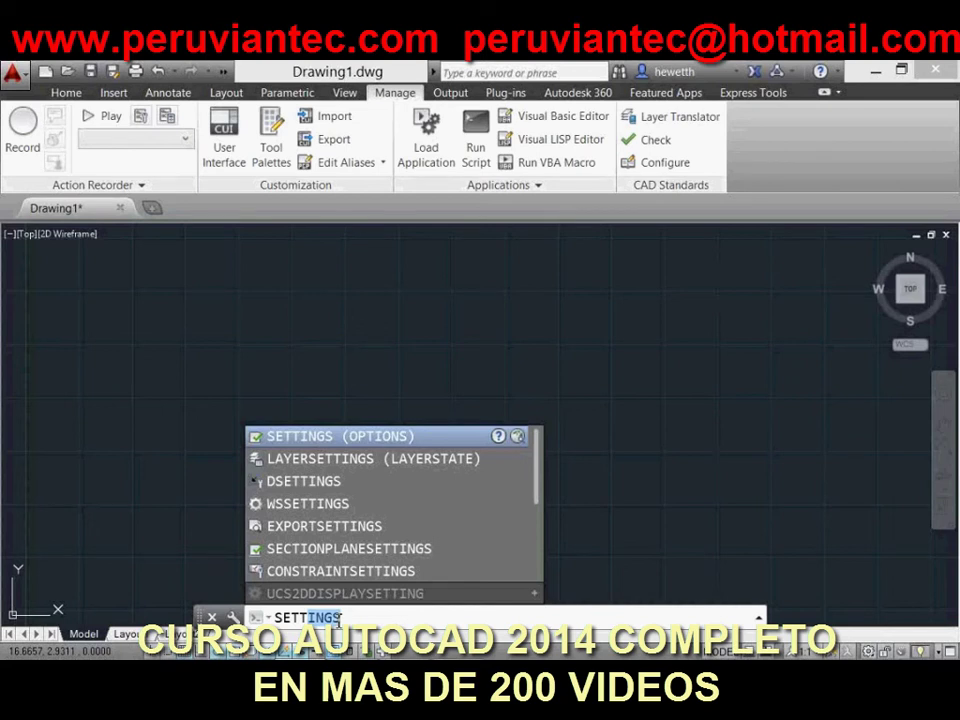
text(INGS)
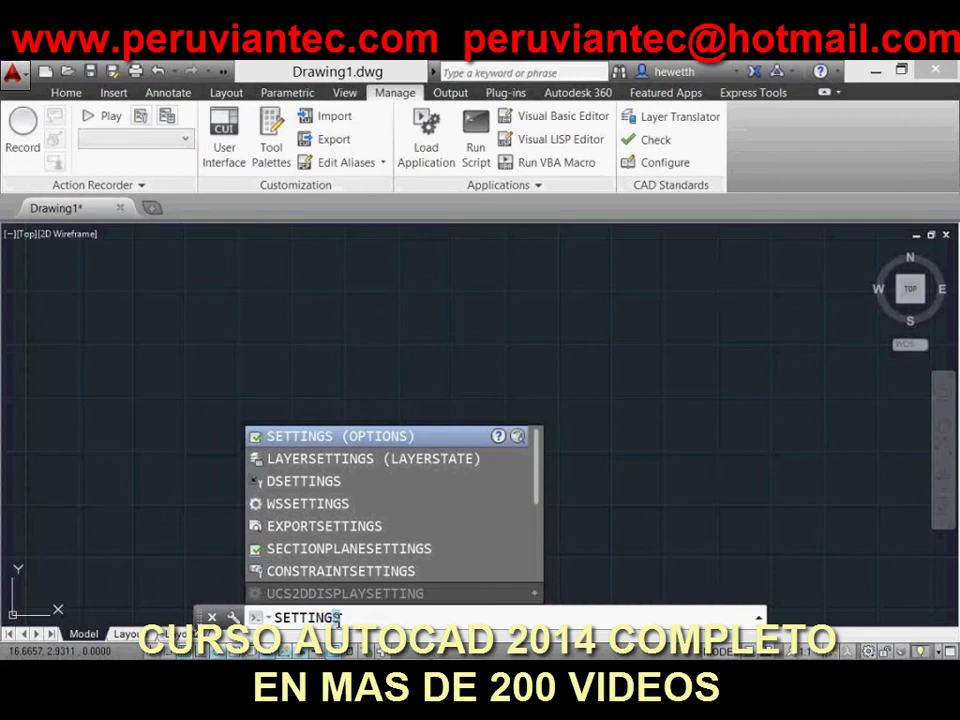
click(316, 482)
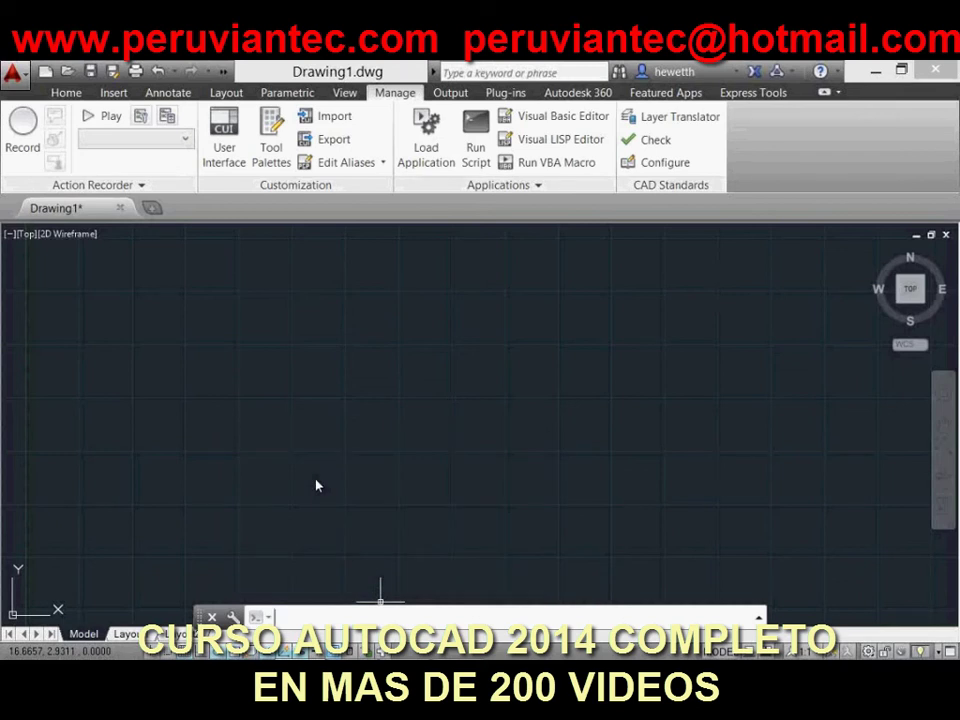
text(S)
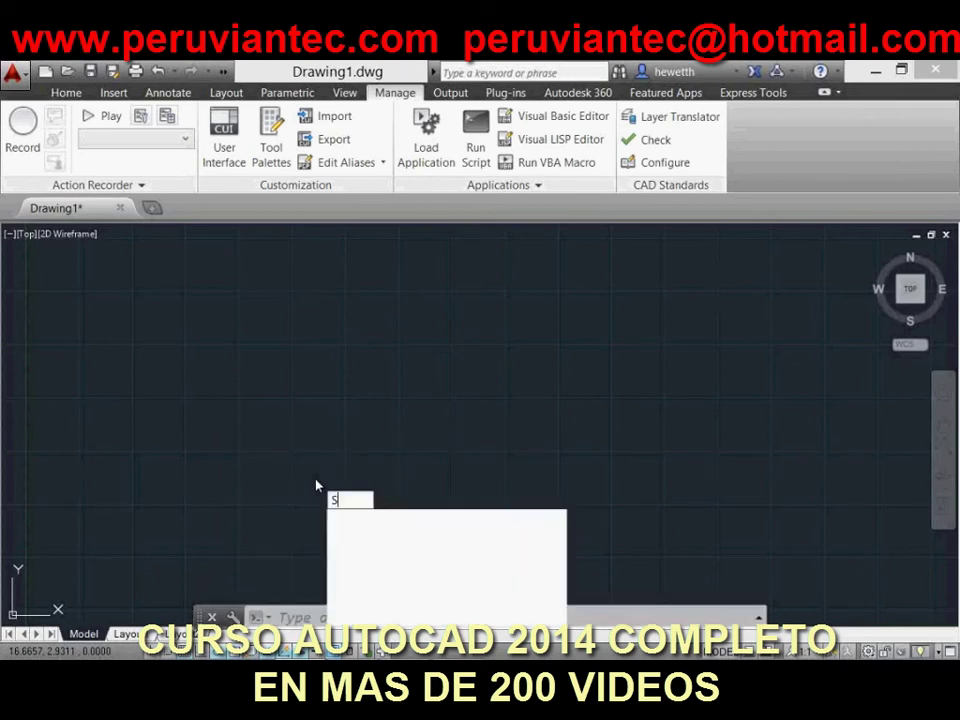
text(ETTI)
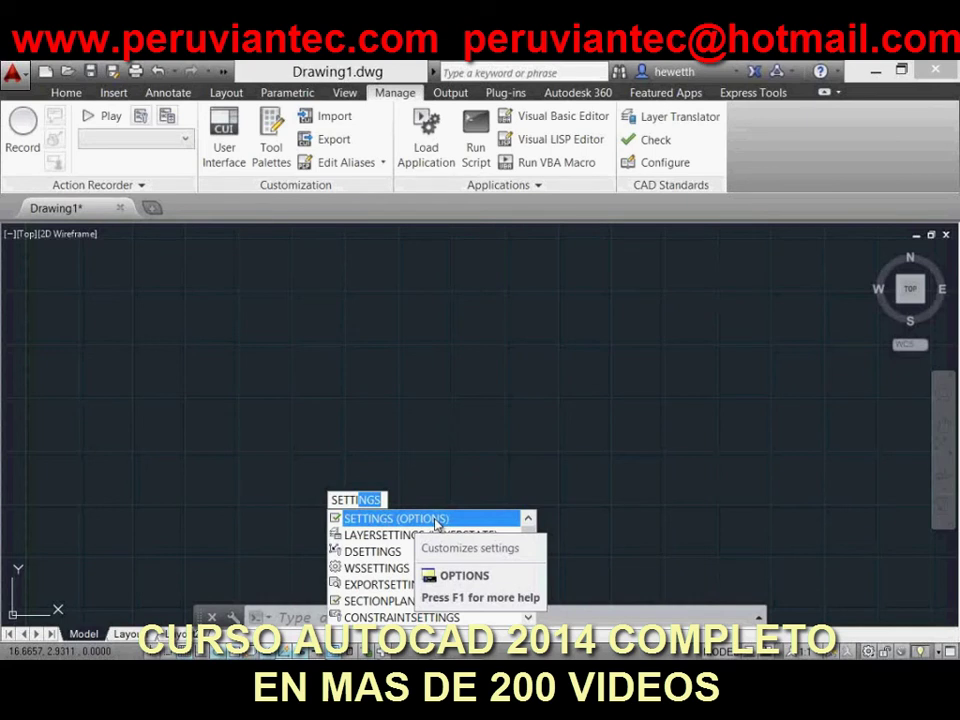
key(Escape)
key(Escape)
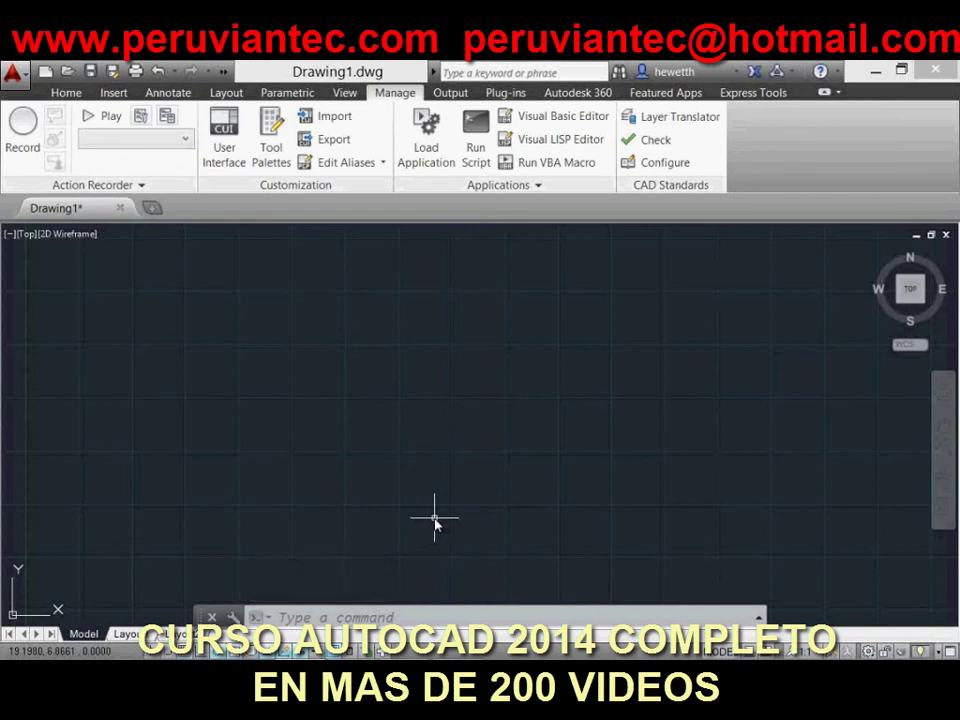
Check the synonym suggestions for the partial command SYM at the cursor, and cancel the entry
text(SYM)
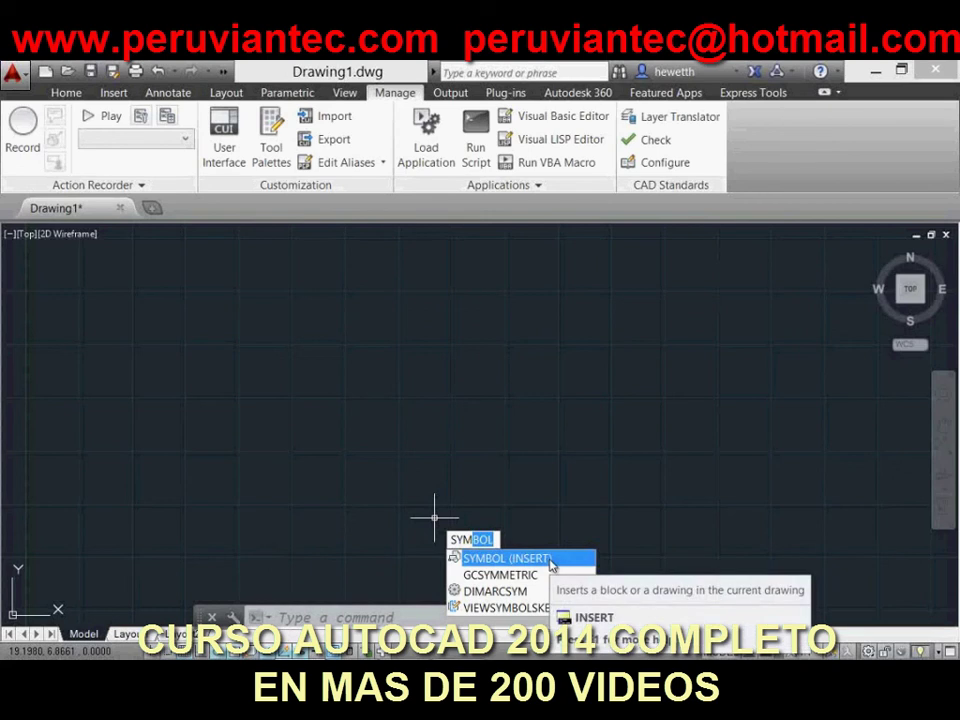
key(Escape)
key(Escape)
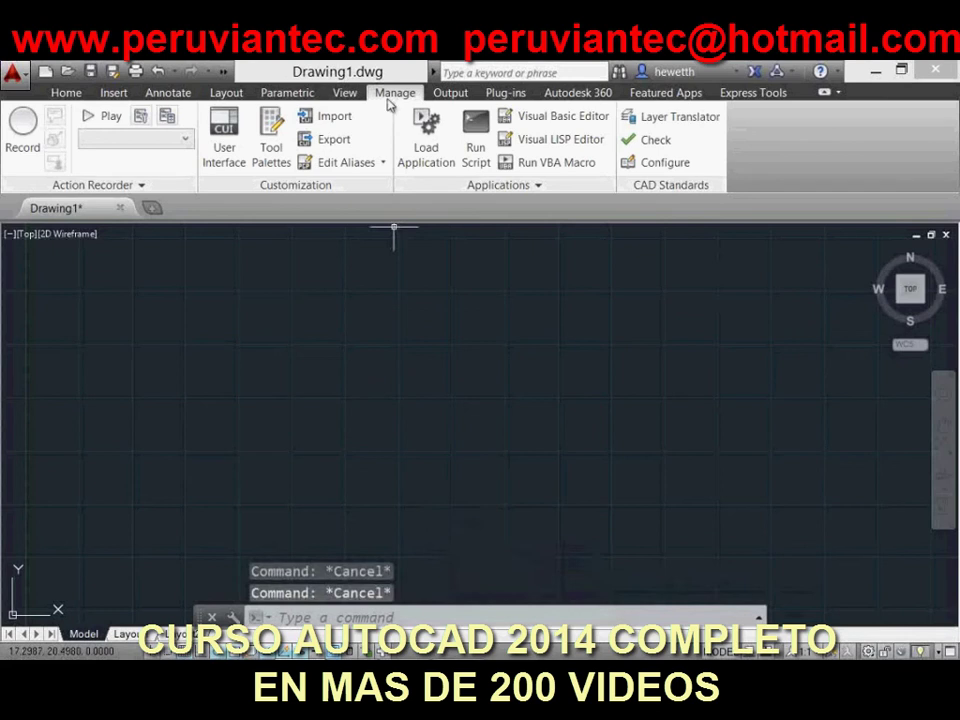
Open the command synonym list file for editing, examine its entries such as ZIP for ETRANSMIT, and close it
click(382, 163)
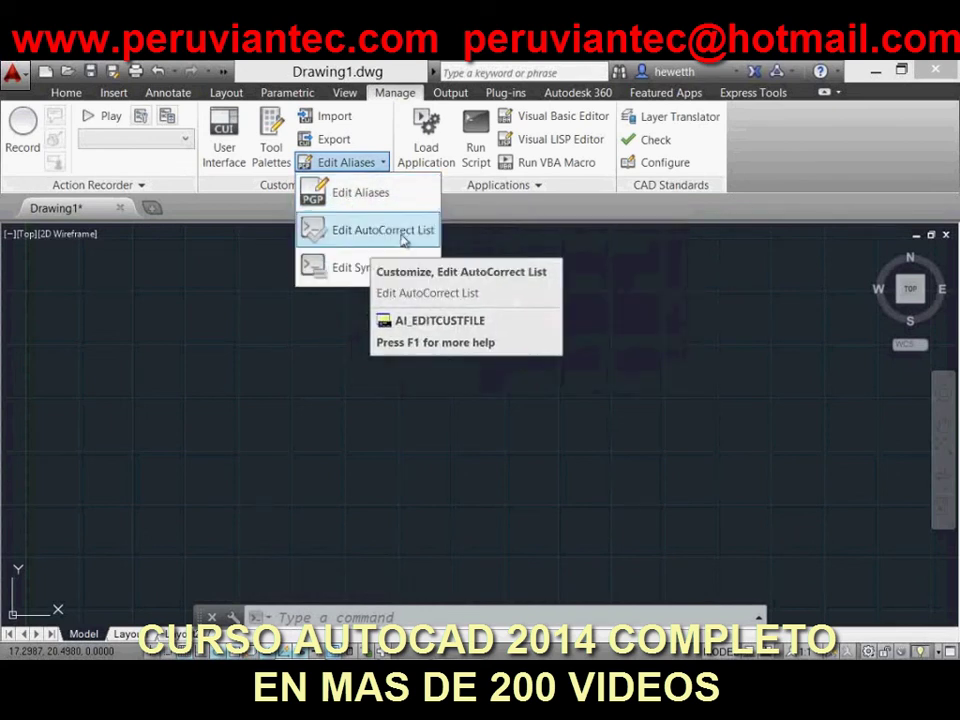
click(347, 272)
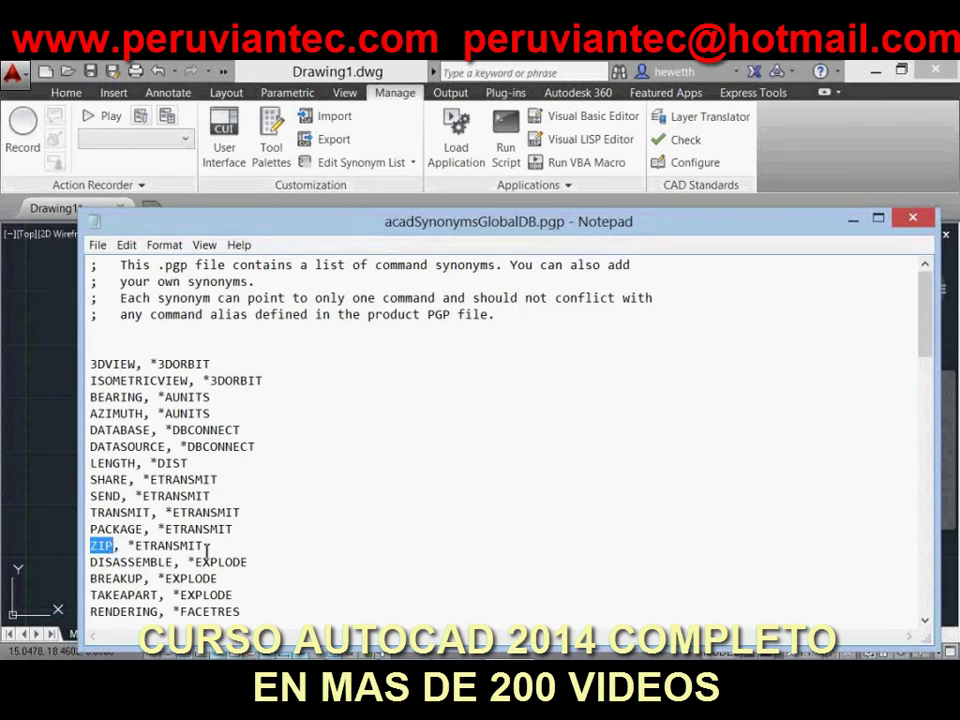
scroll(251, 437, down, 4)
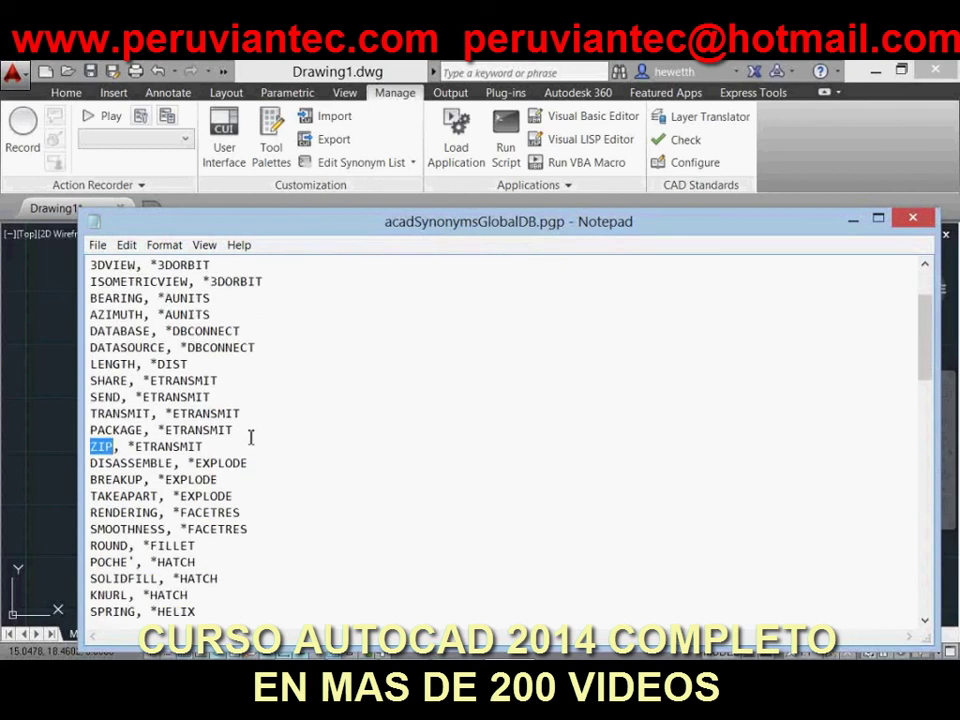
click(914, 221)
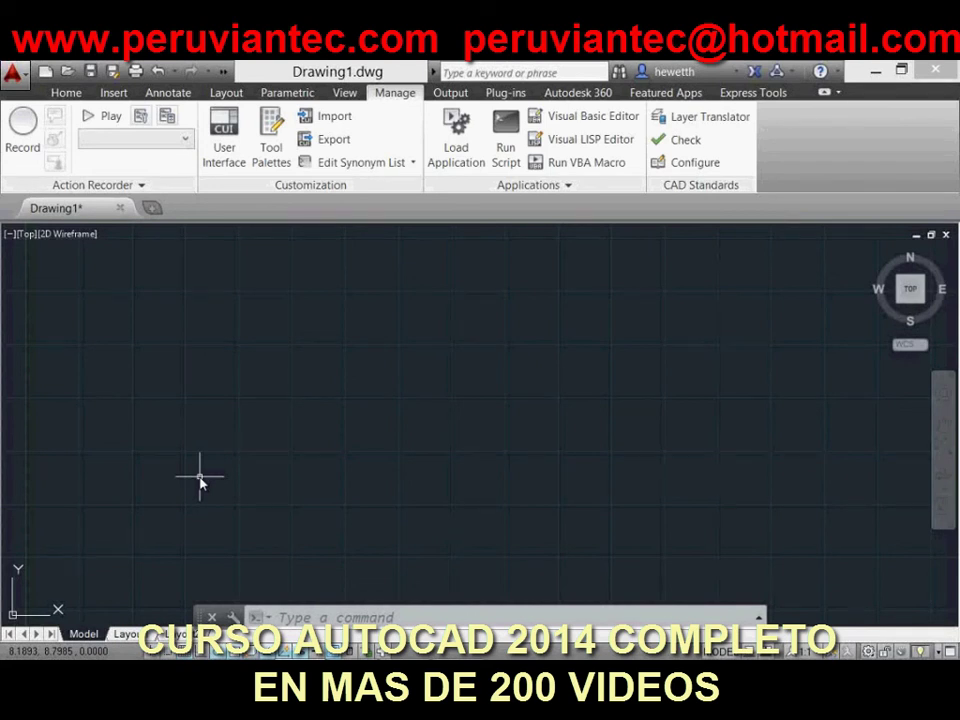
Start the AREA command from the suggestions for AR, and cancel it at the first corner point
text(AR)
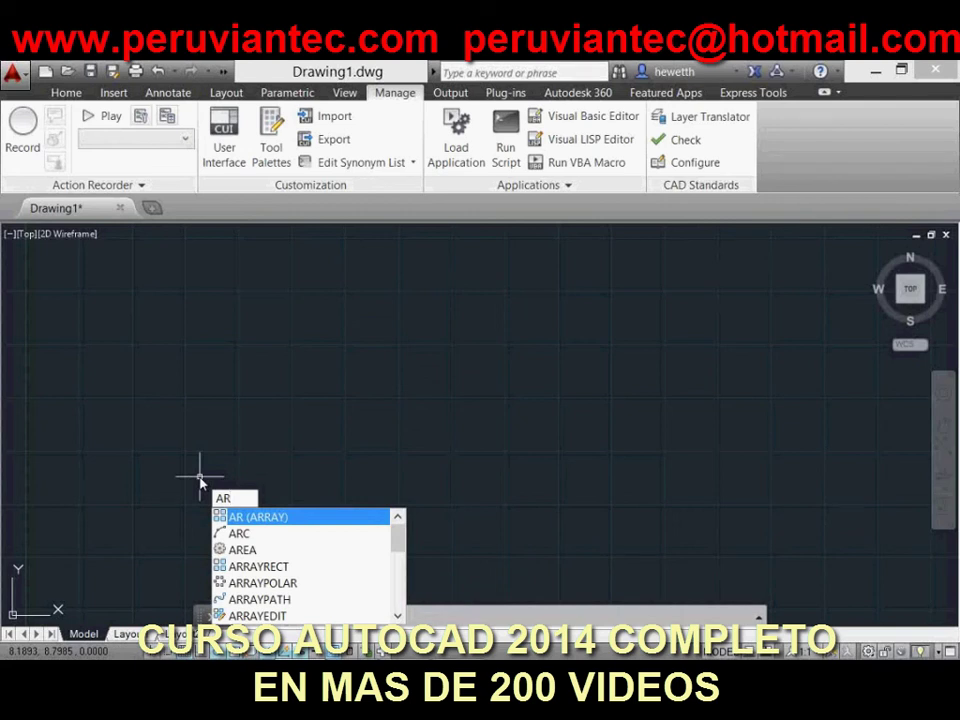
key(Down)
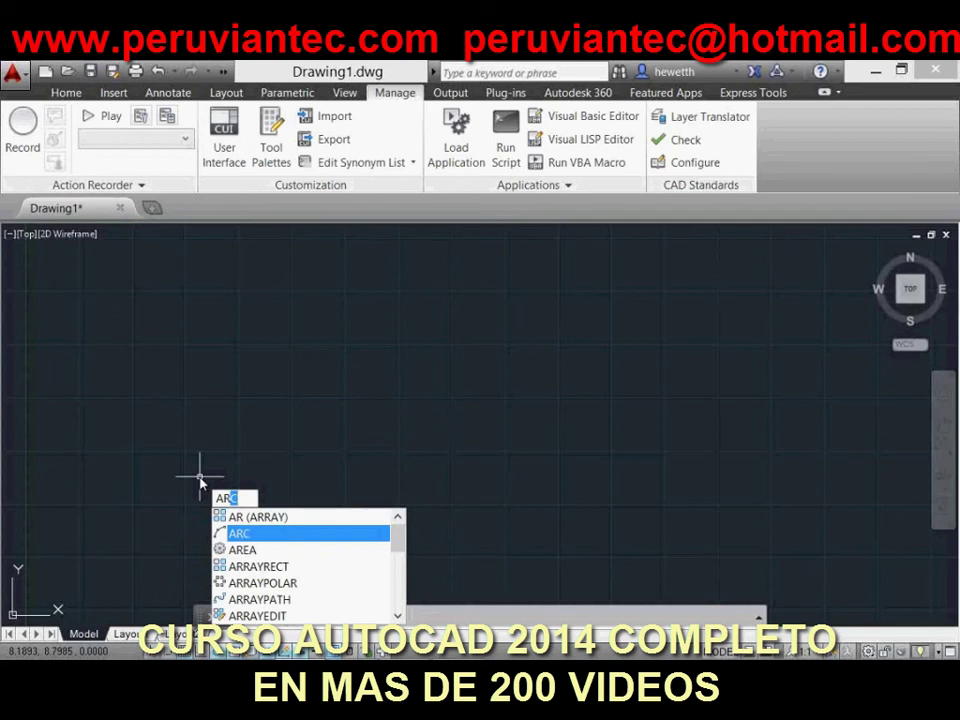
key(Down)
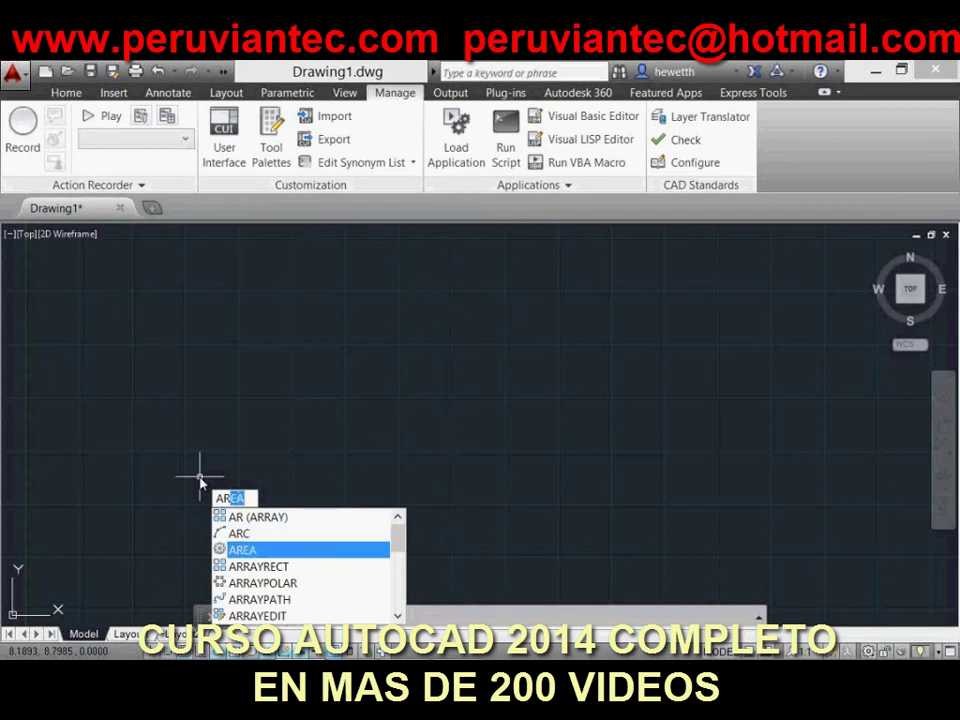
key(Return)
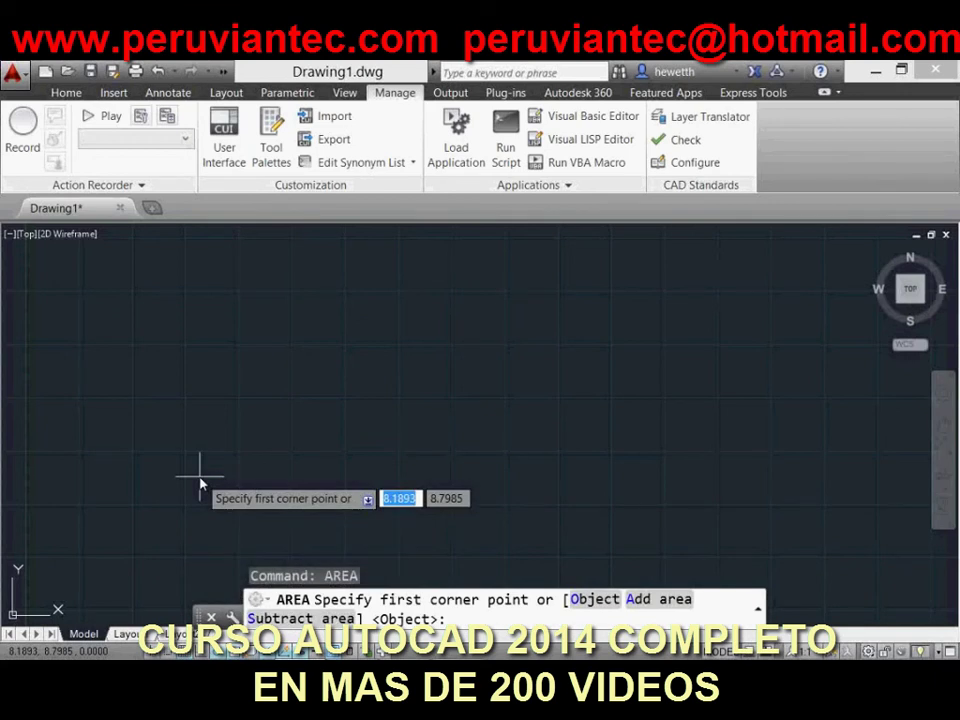
key(Escape)
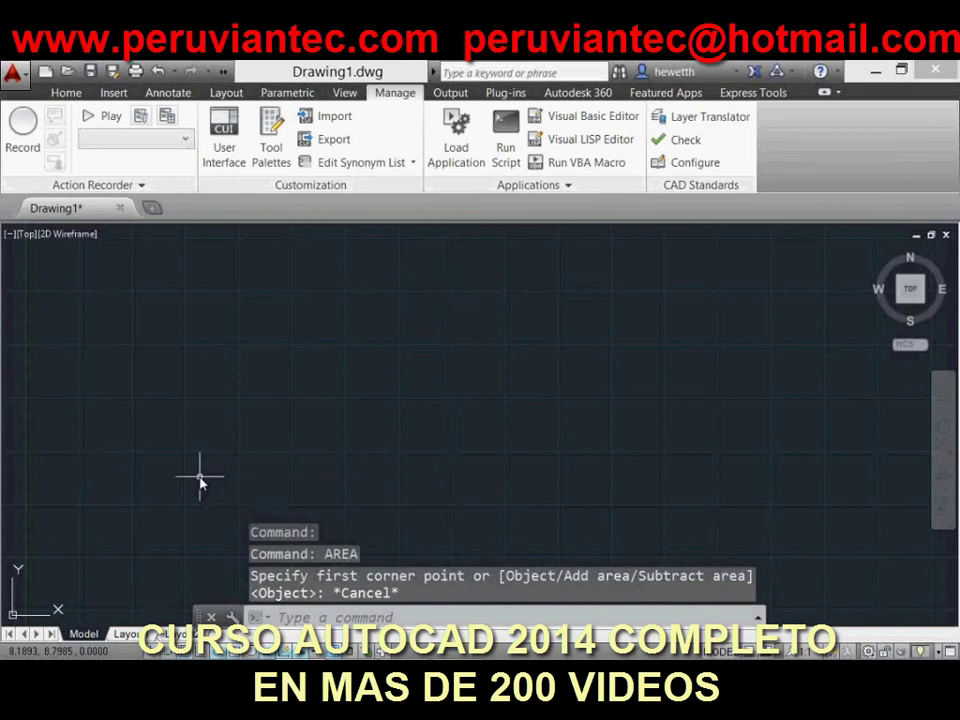
Recheck the suggestion order for AR, and start and cancel the AREA command once more
text(AR)
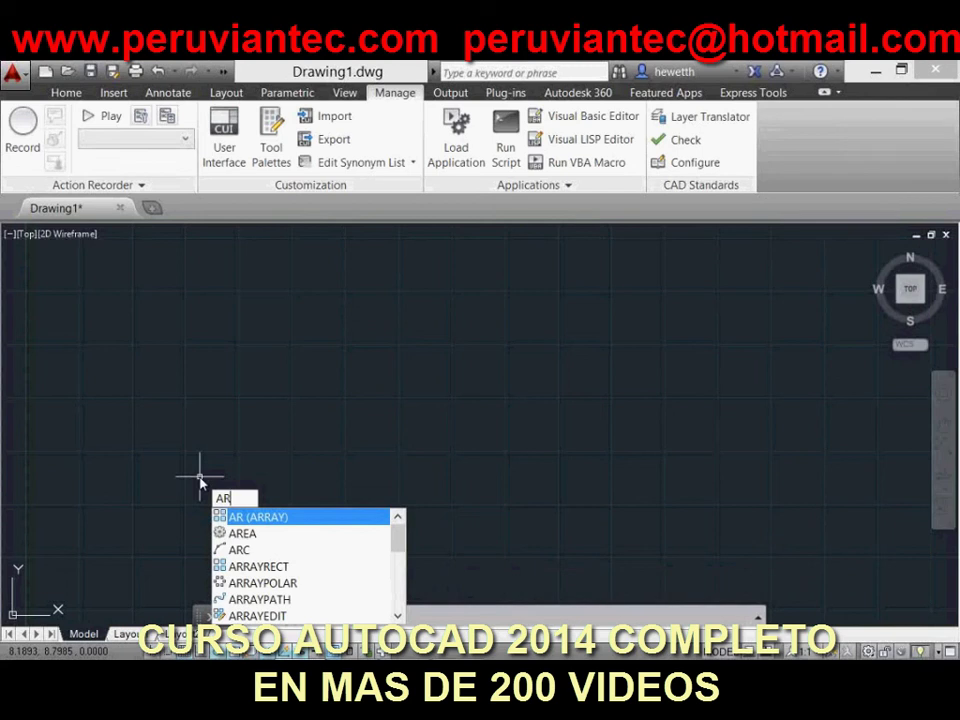
key(Down)
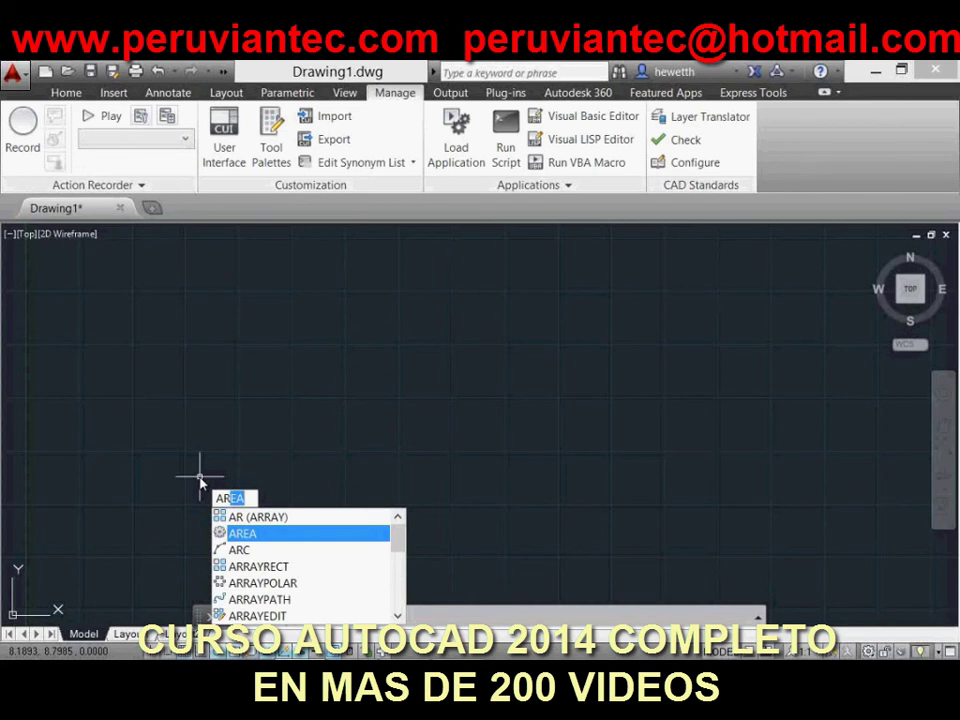
key(Return)
key(Escape)
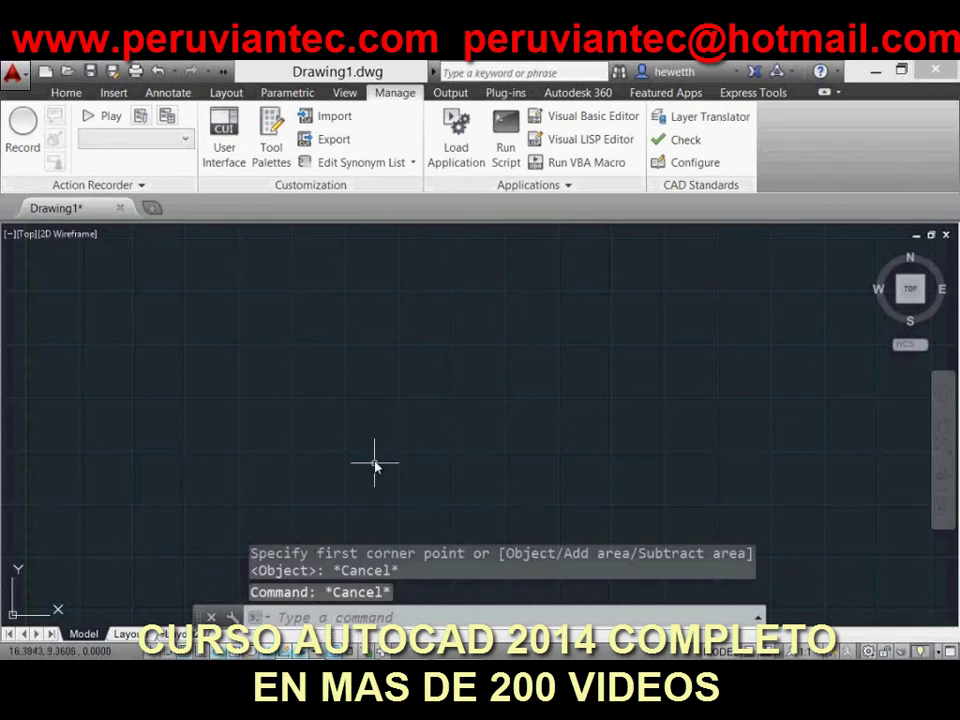
Search the internet for BLOCK from its command-line suggestion, look through the web results, and return to an empty command line
click(310, 617)
click(294, 619)
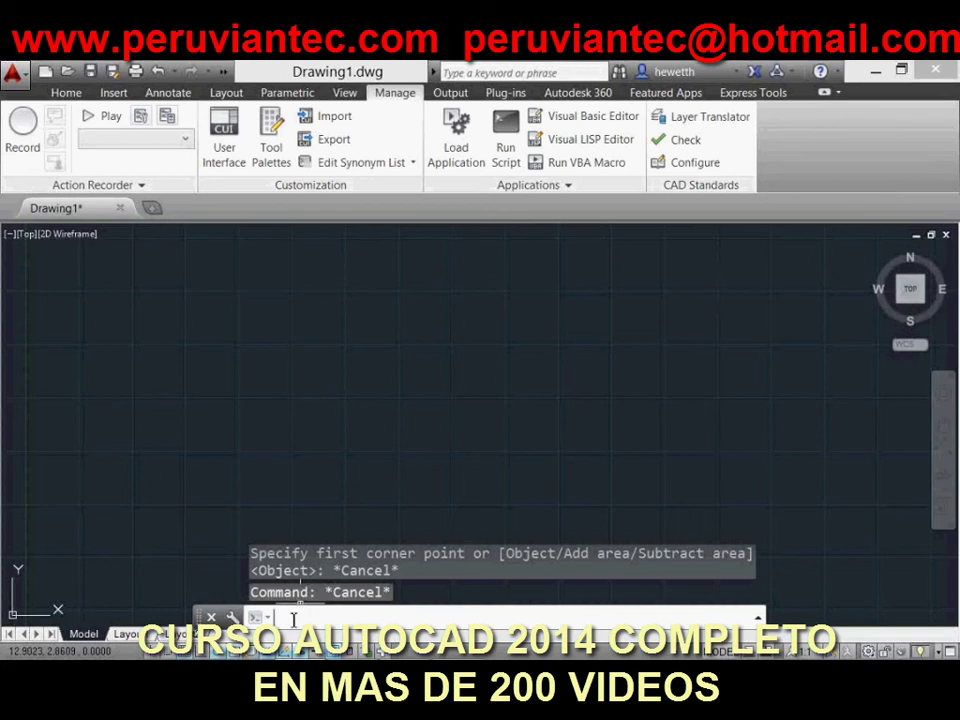
text(BLOCK)
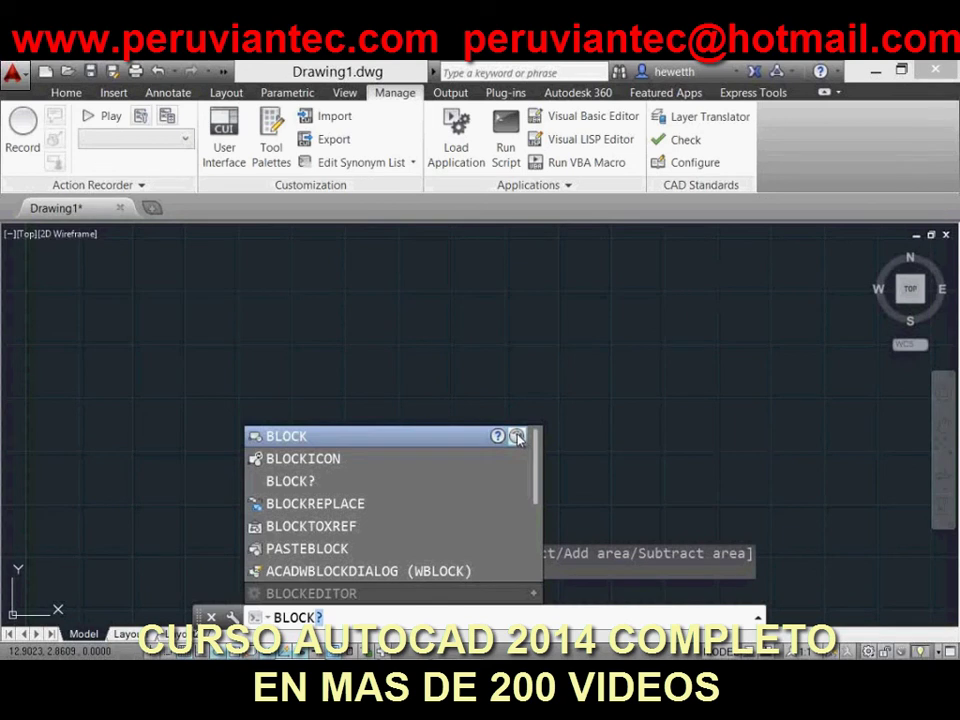
click(516, 436)
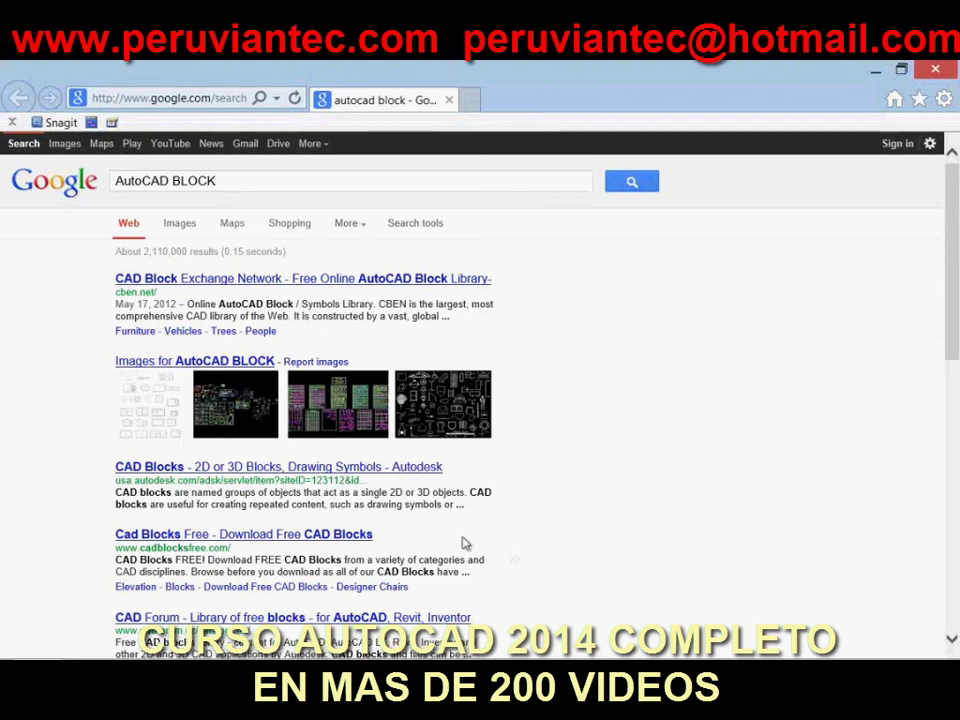
scroll(611, 372, down, 3)
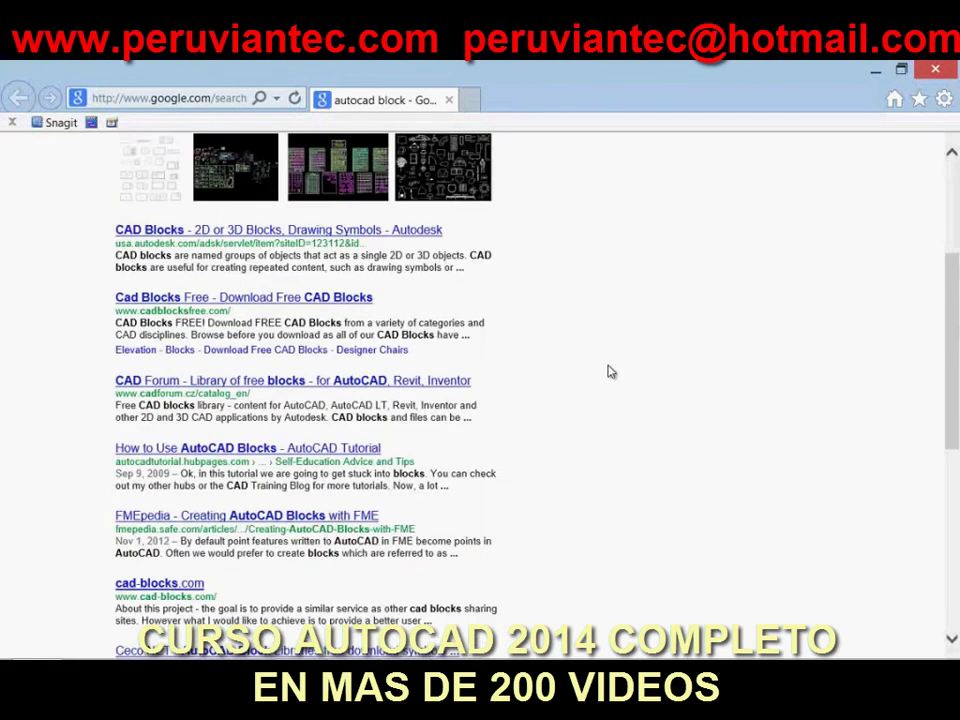
scroll(606, 368, up, 3)
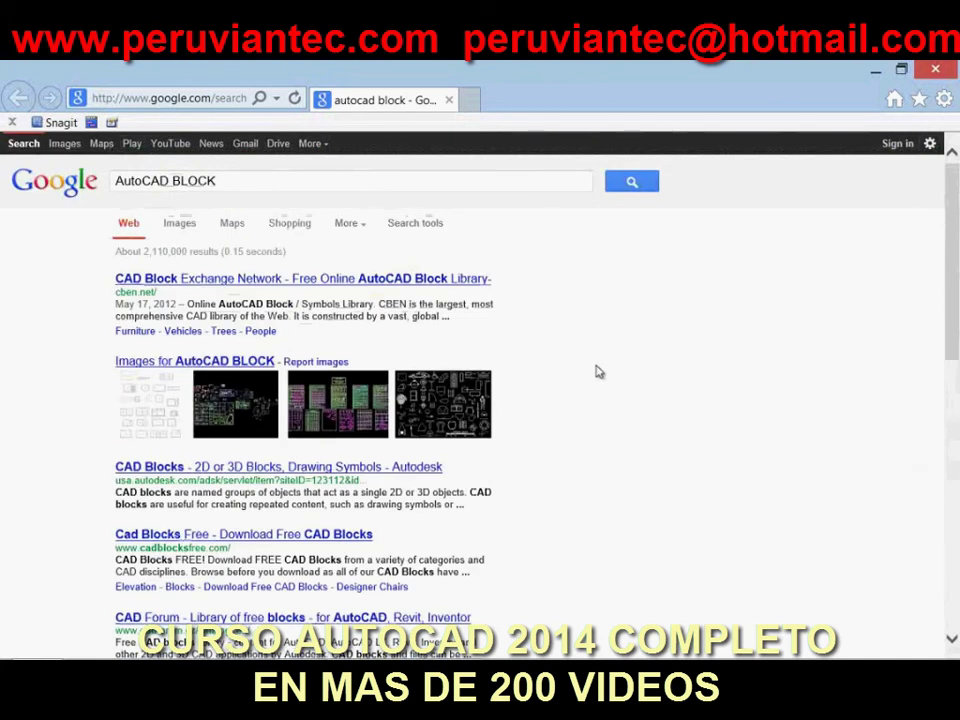
click(930, 72)
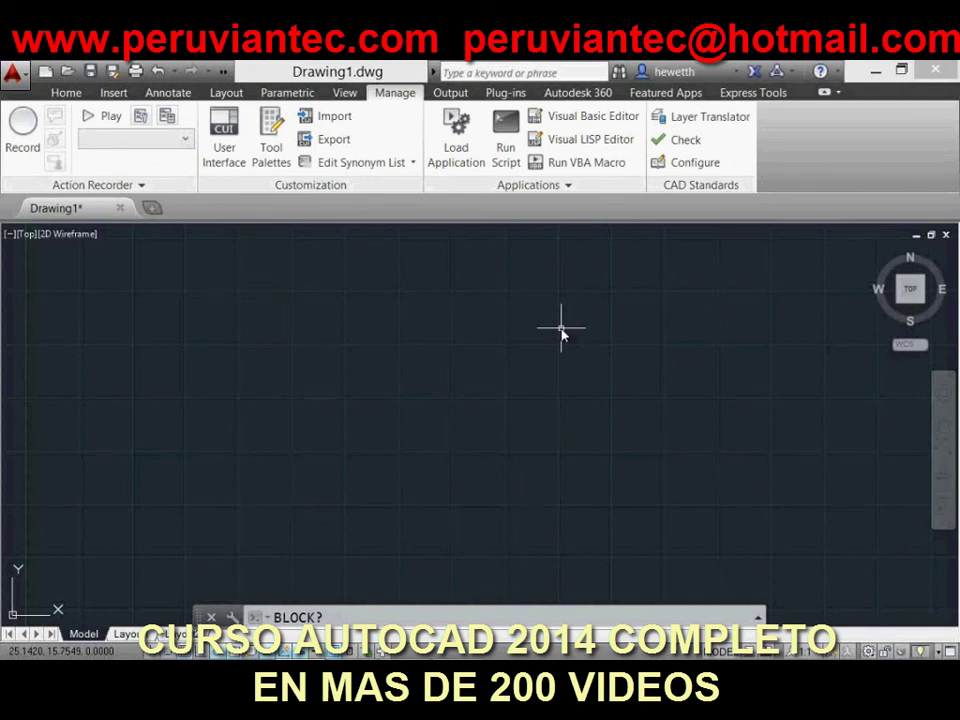
scroll(561, 333, up, 1)
key(Escape)
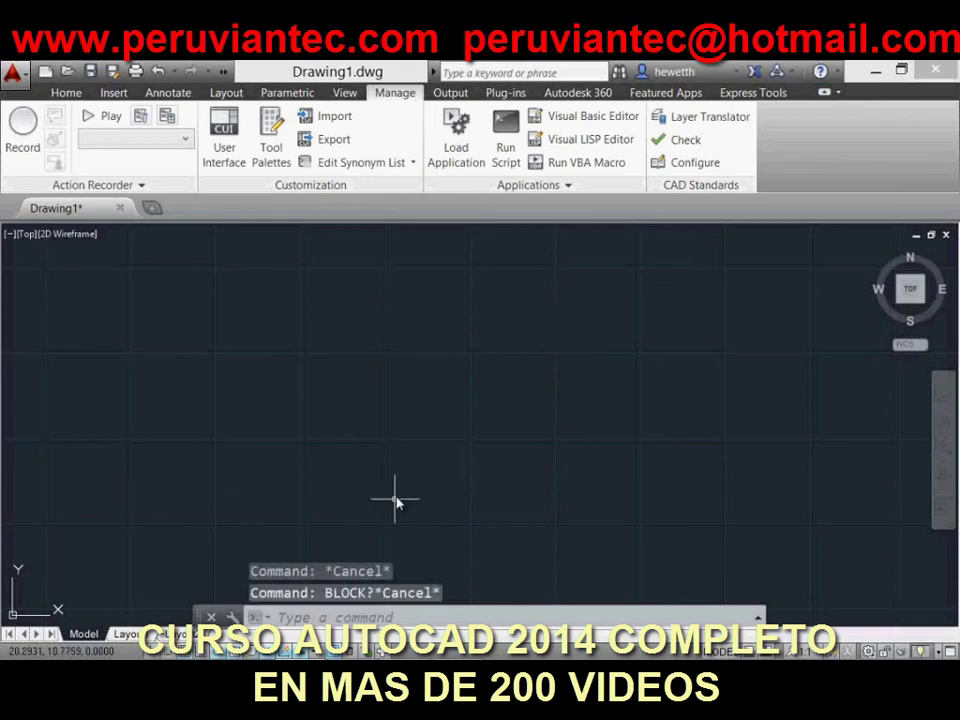
click(362, 617)
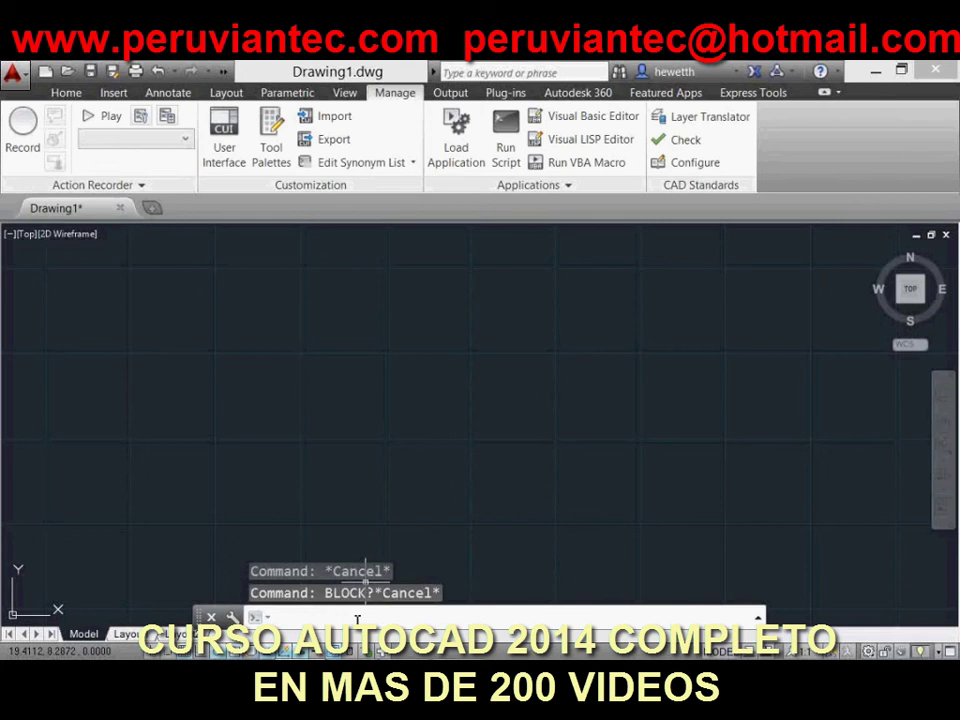
scroll(327, 437, down, 1)
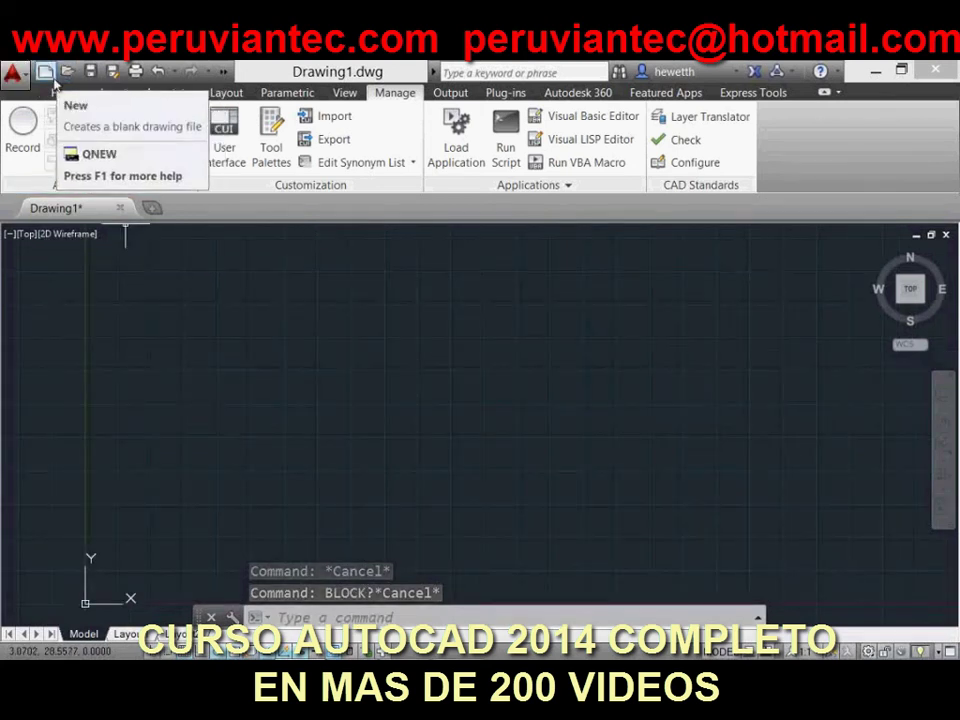
Open the drawing 011 Upper Floor GA.dwg from the 03 Construction folder of St Mark's Renovation, 03 Mallinson Wing, on Autodesk 360
click(67, 73)
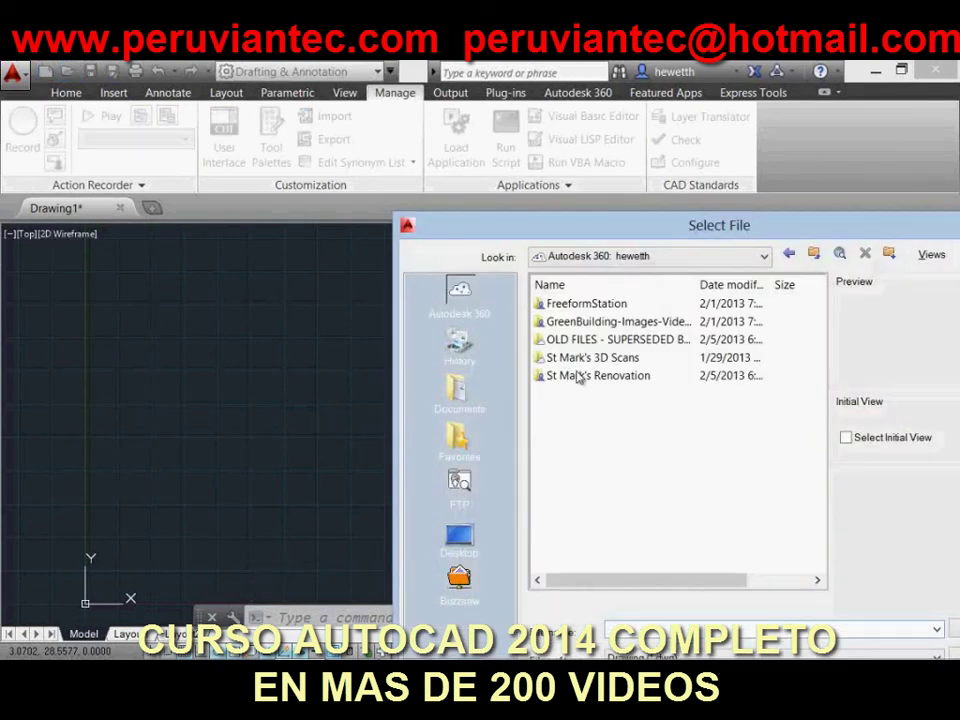
double_click(578, 378)
double_click(578, 337)
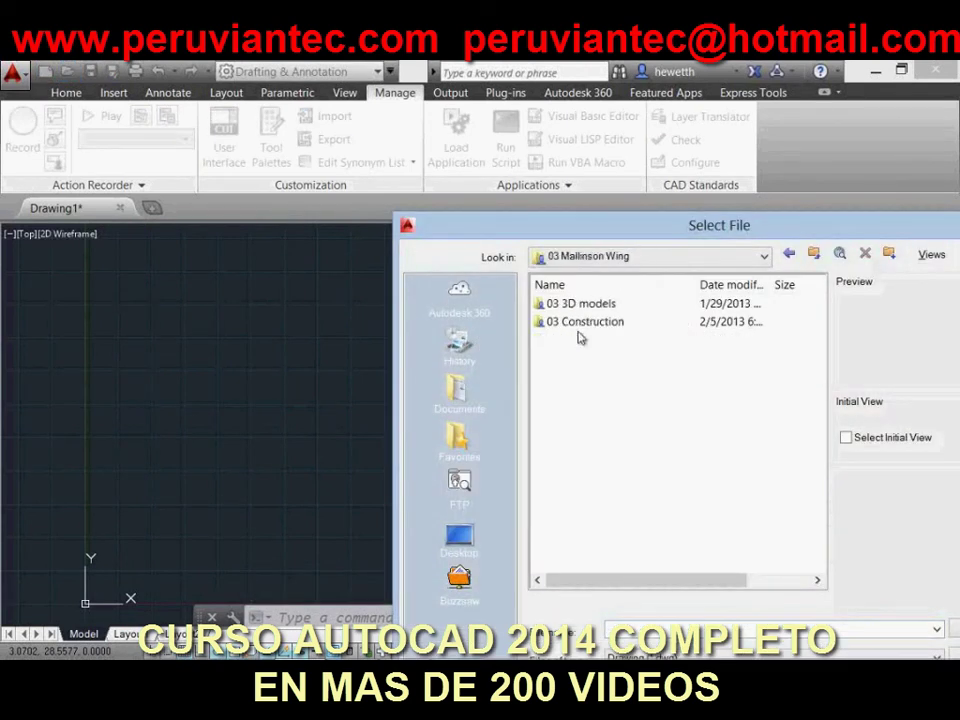
click(568, 321)
double_click(568, 321)
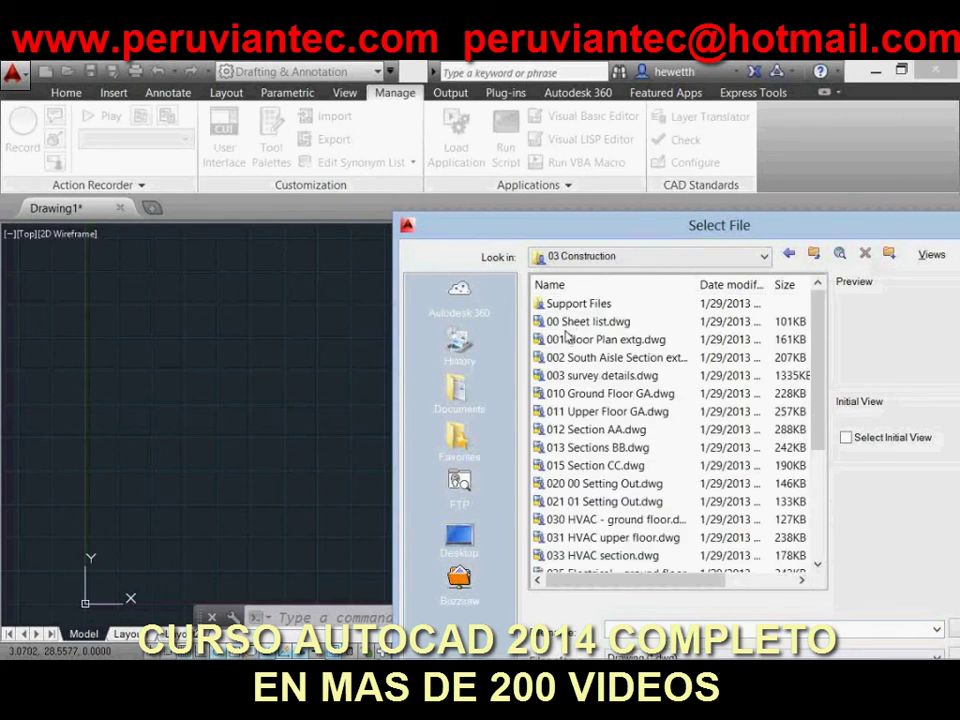
double_click(568, 413)
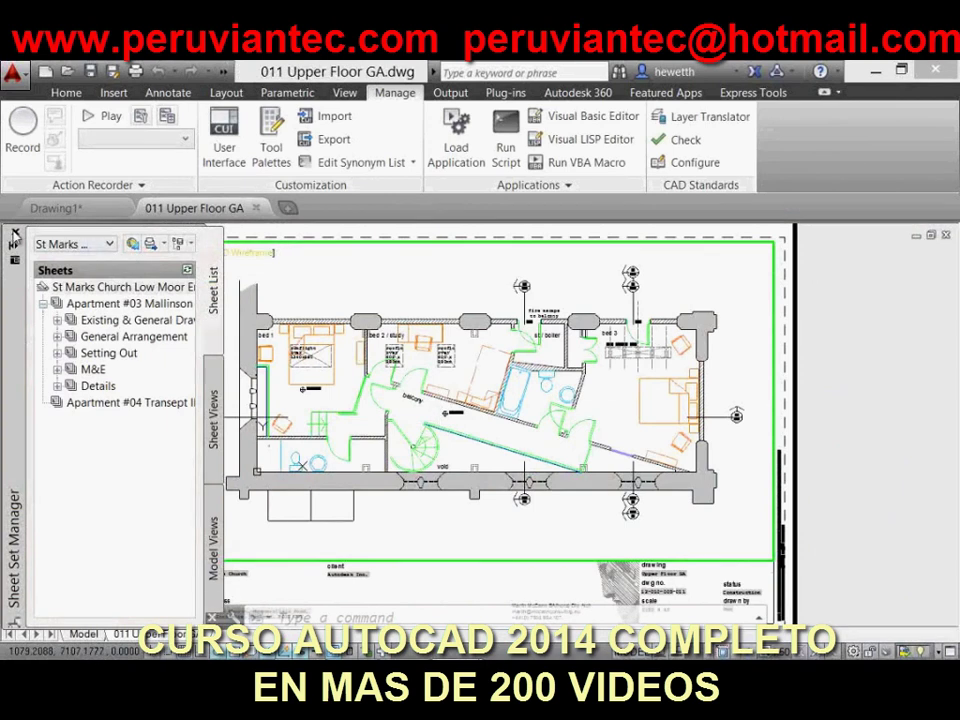
Close the Sheet Set Manager and show the whole upper floor plan in model space
key(ctrl+4)
click(95, 636)
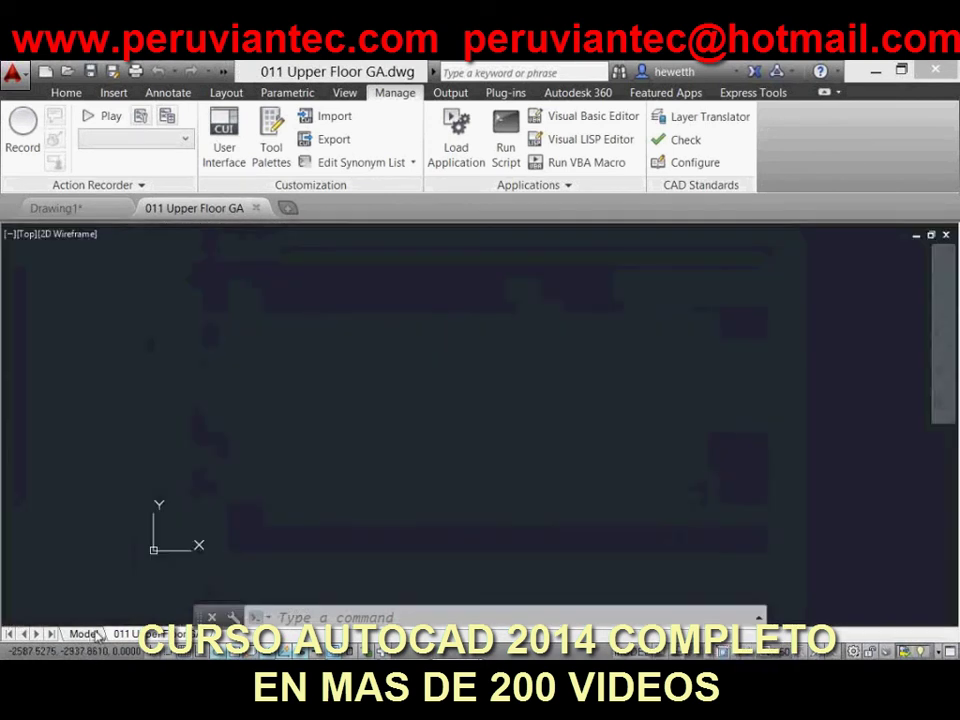
middle_click(521, 557)
middle_click(521, 557)
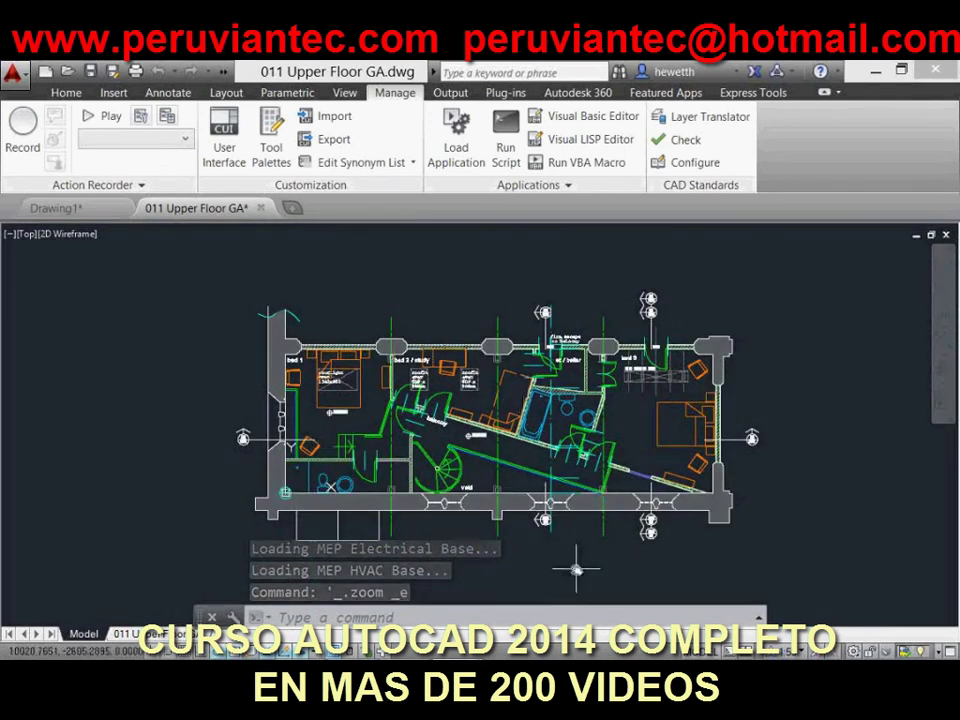
Look up DOOR at the command line, preview the suggested blocks, and set layer A-Door-G current from the suggestions
click(493, 618)
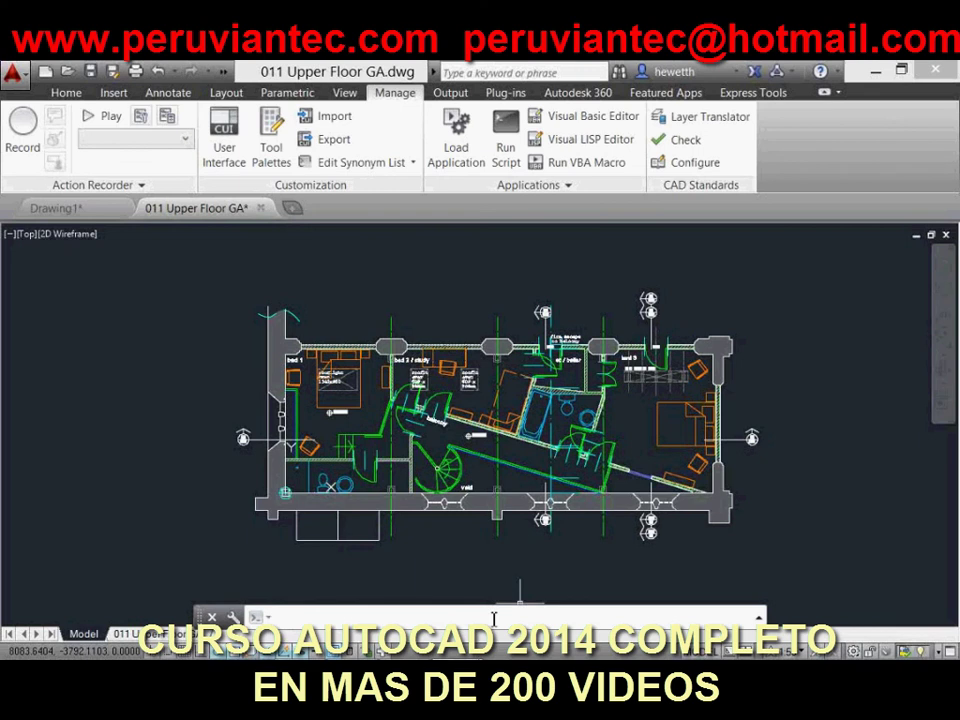
text(DO)
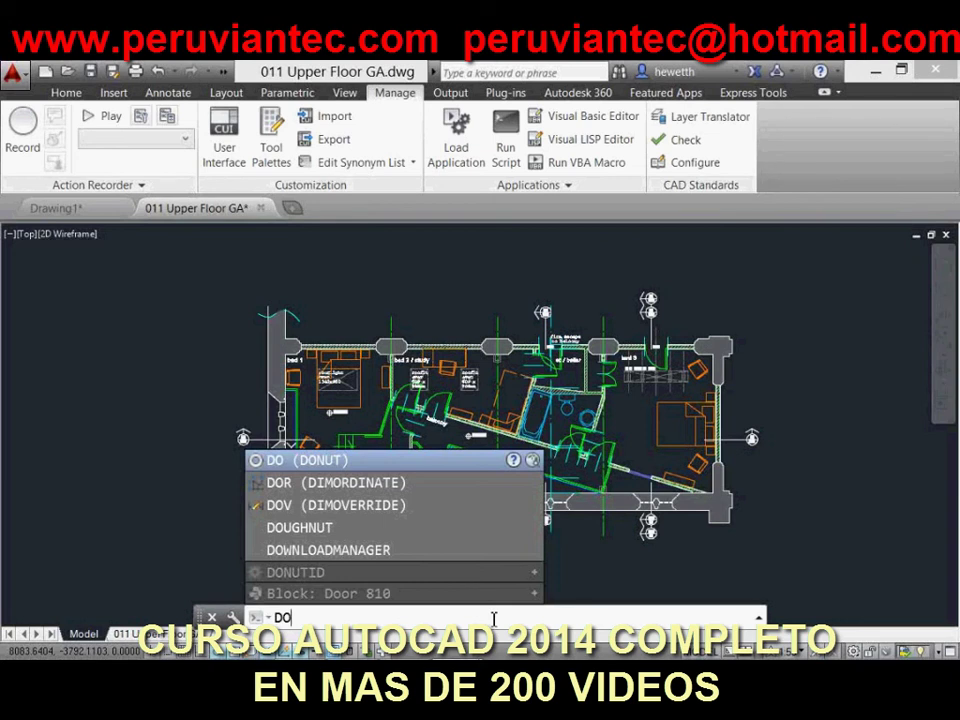
text(OR)
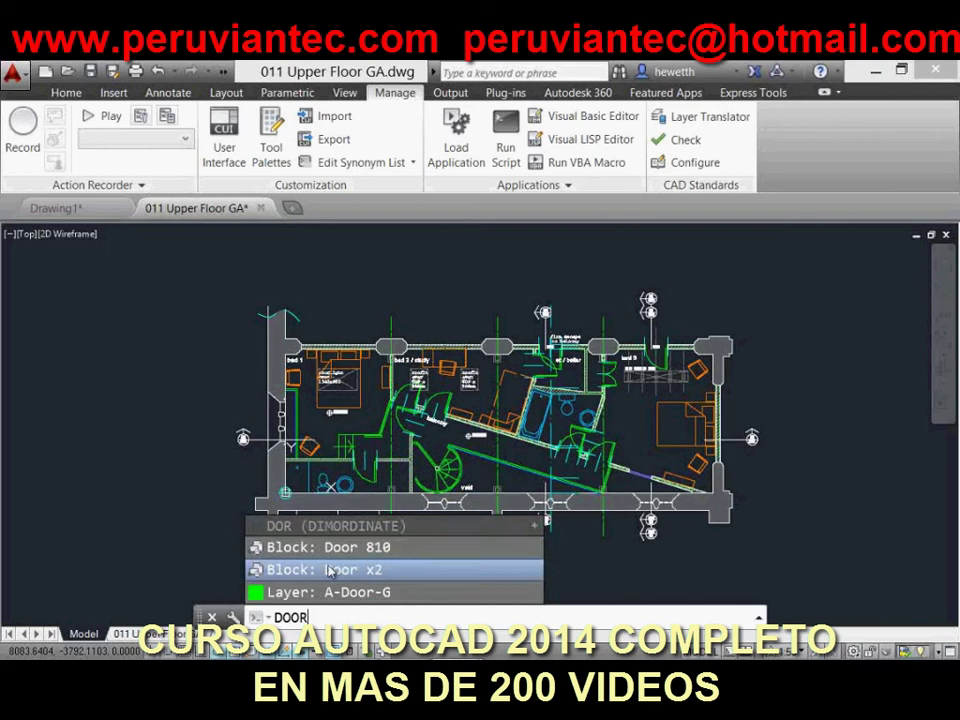
mouse_move(333, 575)
mouse_move(311, 548)
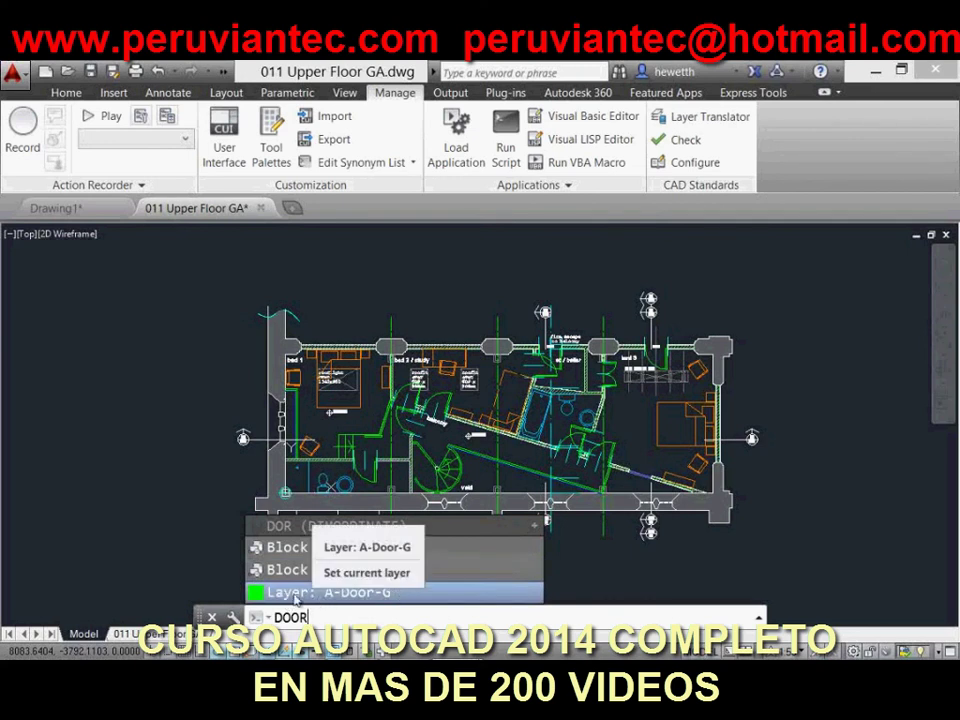
click(296, 595)
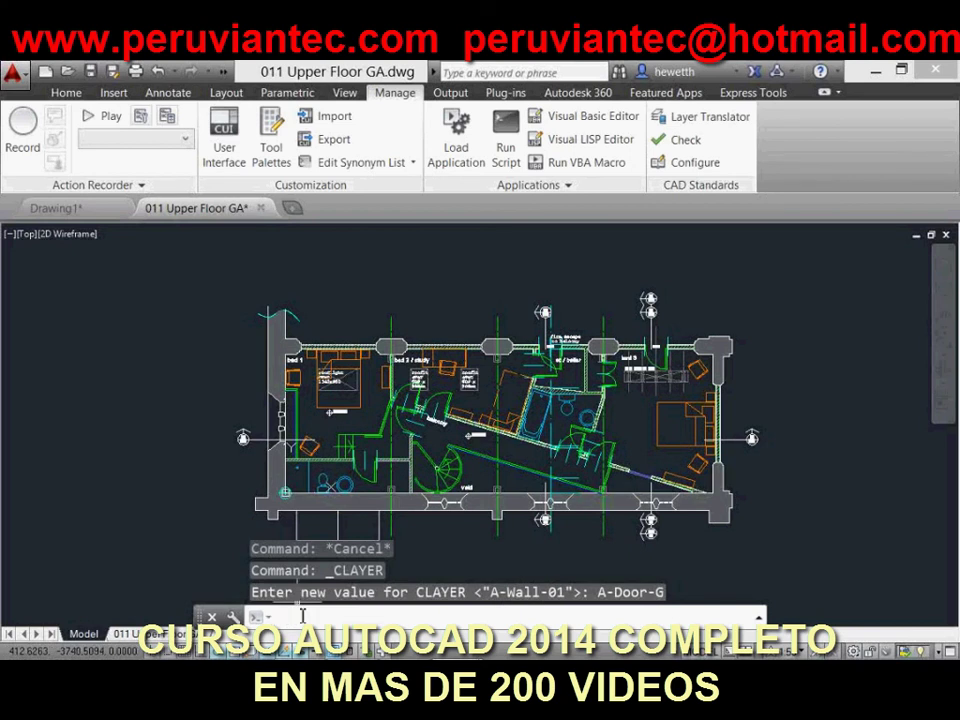
Insert the block Door x2 from the DOOR suggestions above the bed 2 / study wall, with scale 1 and rotation 0
text(DOOR)
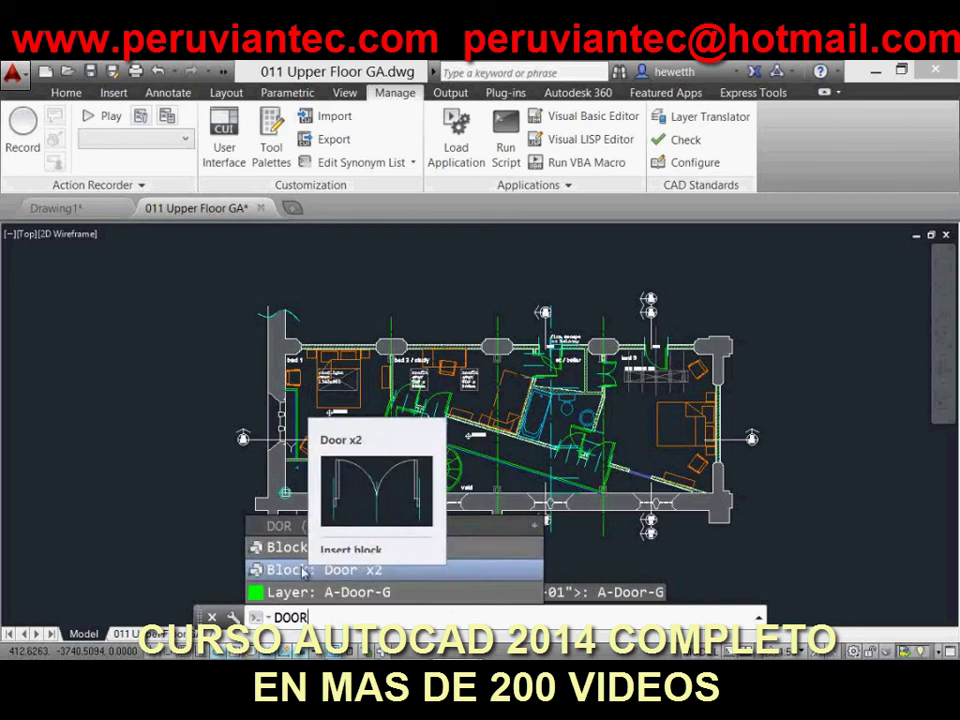
key(Return)
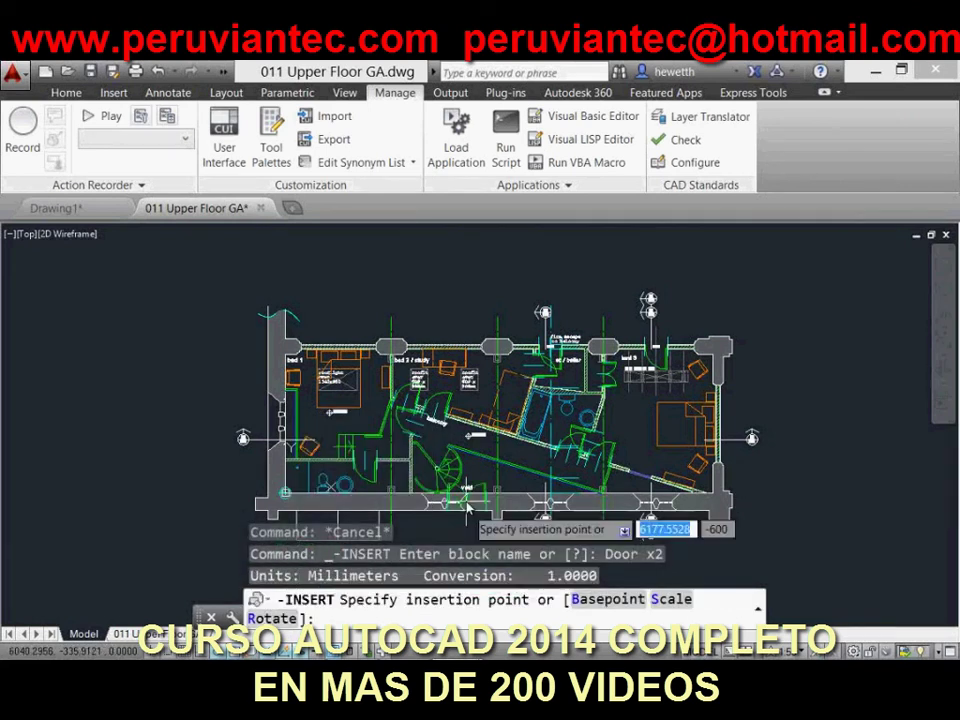
scroll(443, 327, up, 4)
scroll(443, 327, up, 3)
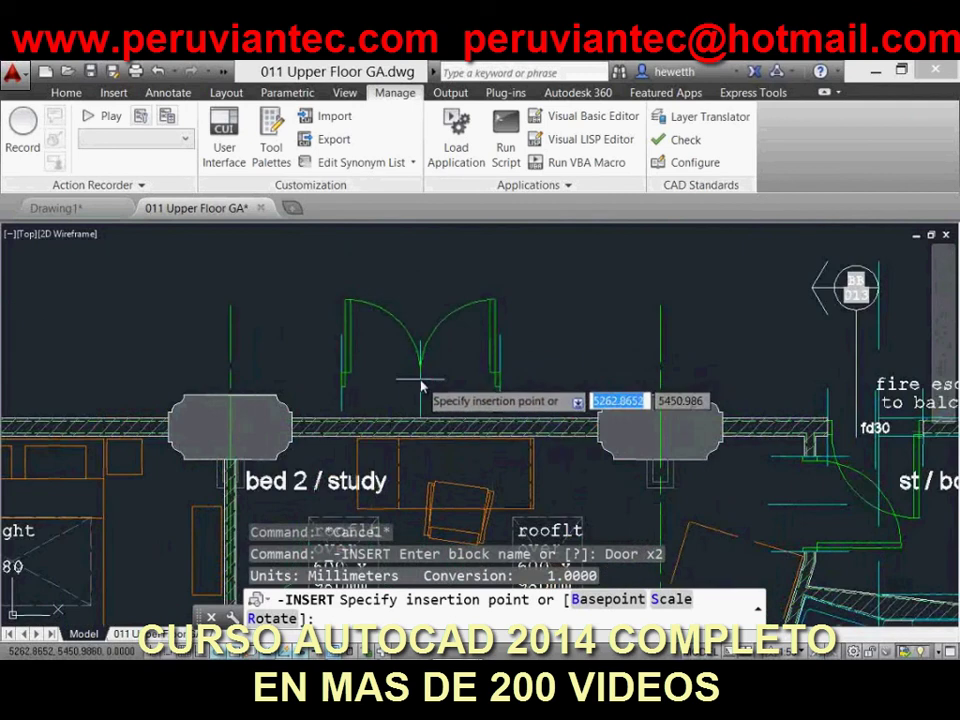
text(s)
key(Return)
key(Return)
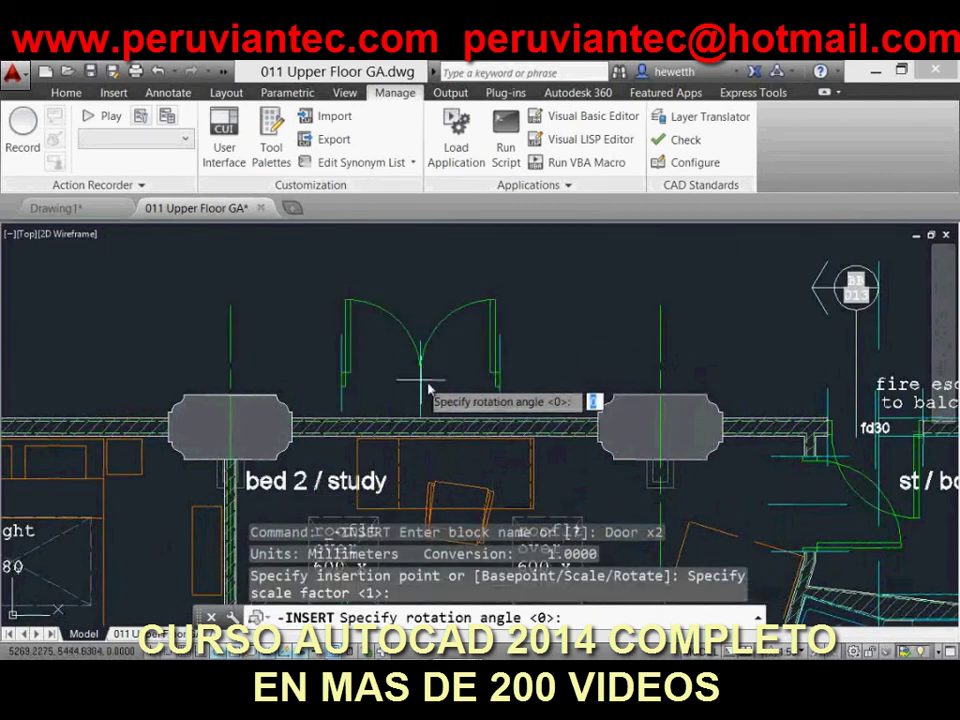
key(Return)
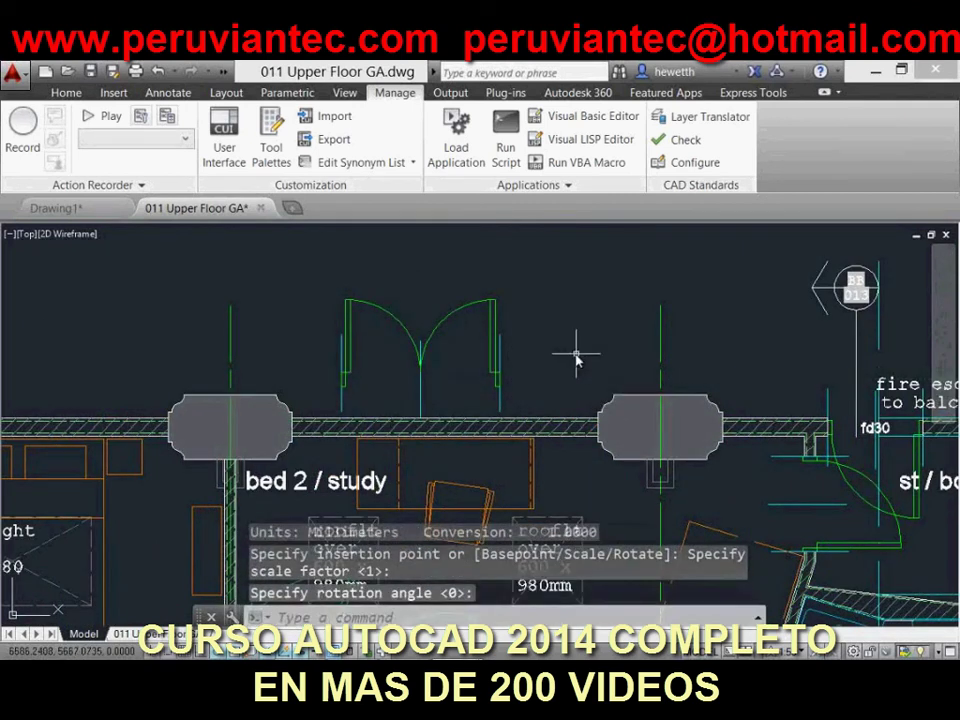
scroll(573, 354, down, 2)
scroll(558, 330, down, 3)
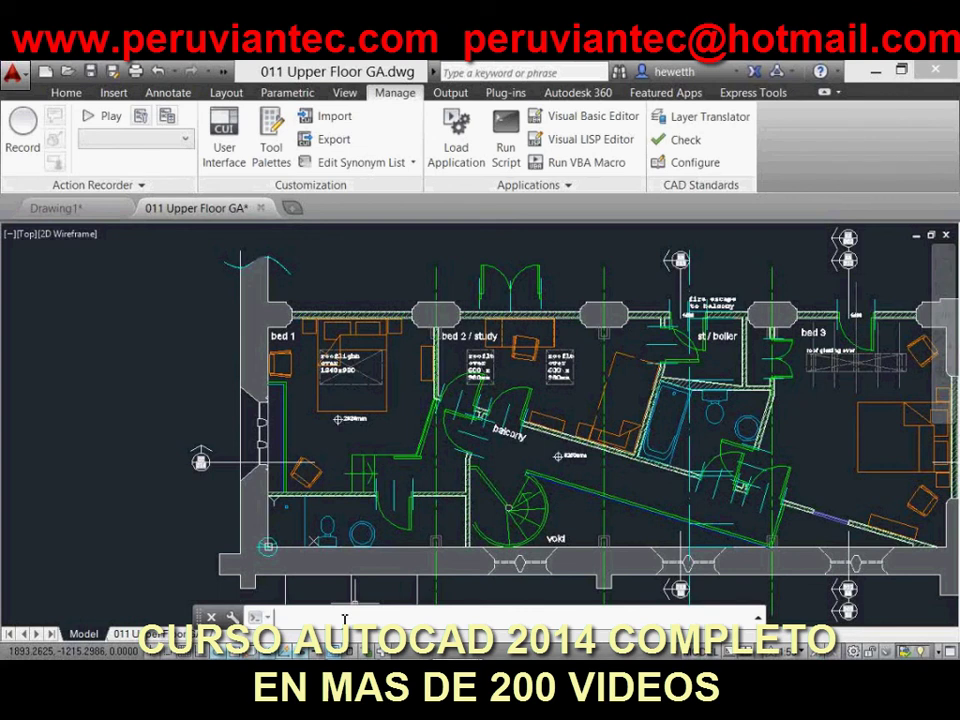
List the command-line suggestions for DO, expand the system variable and content groups, and examine the block, layer and DOLMIT hatch entries
text(DO)
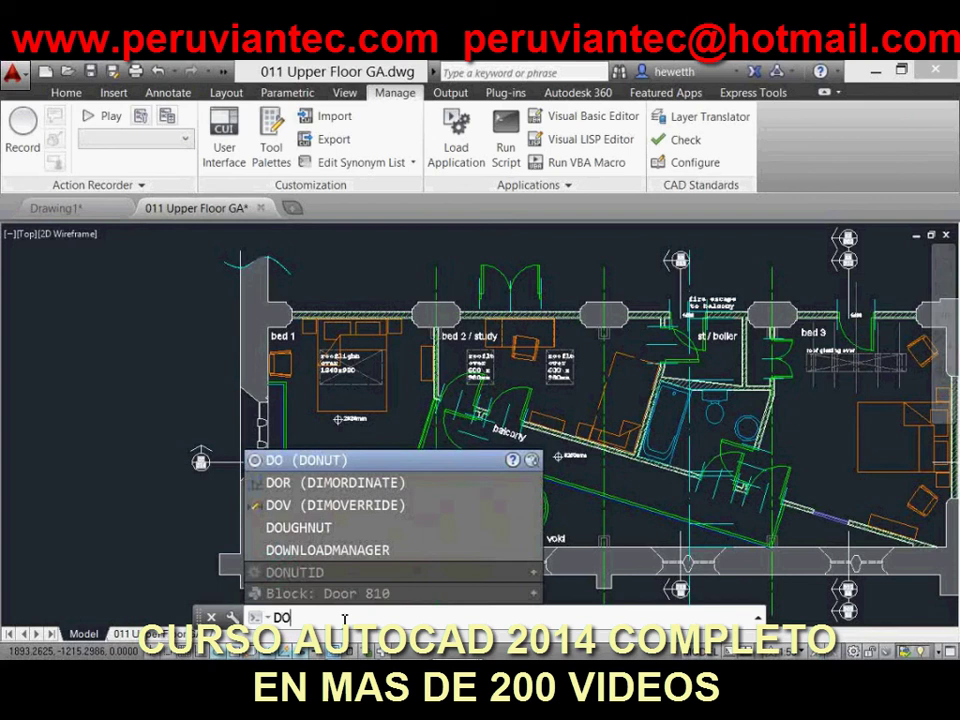
mouse_move(340, 594)
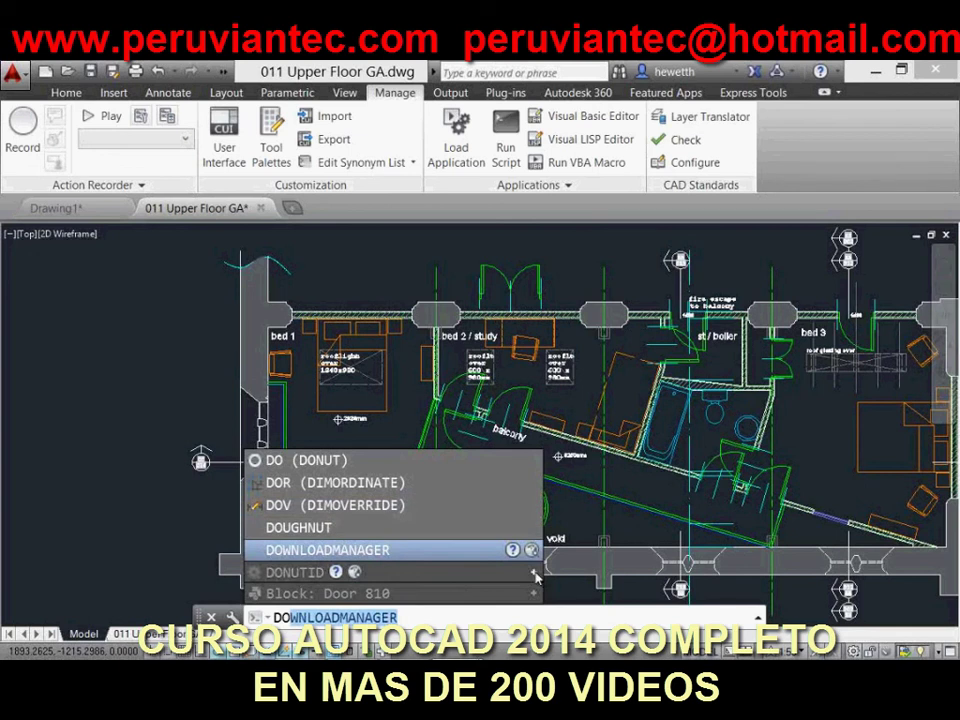
key(Down)
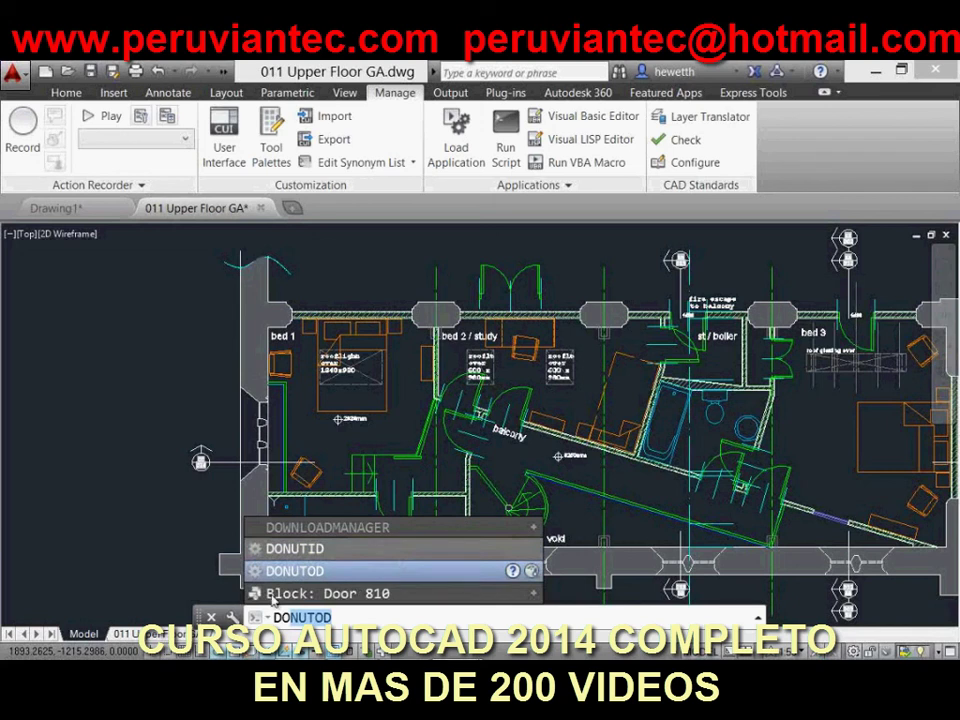
mouse_move(368, 600)
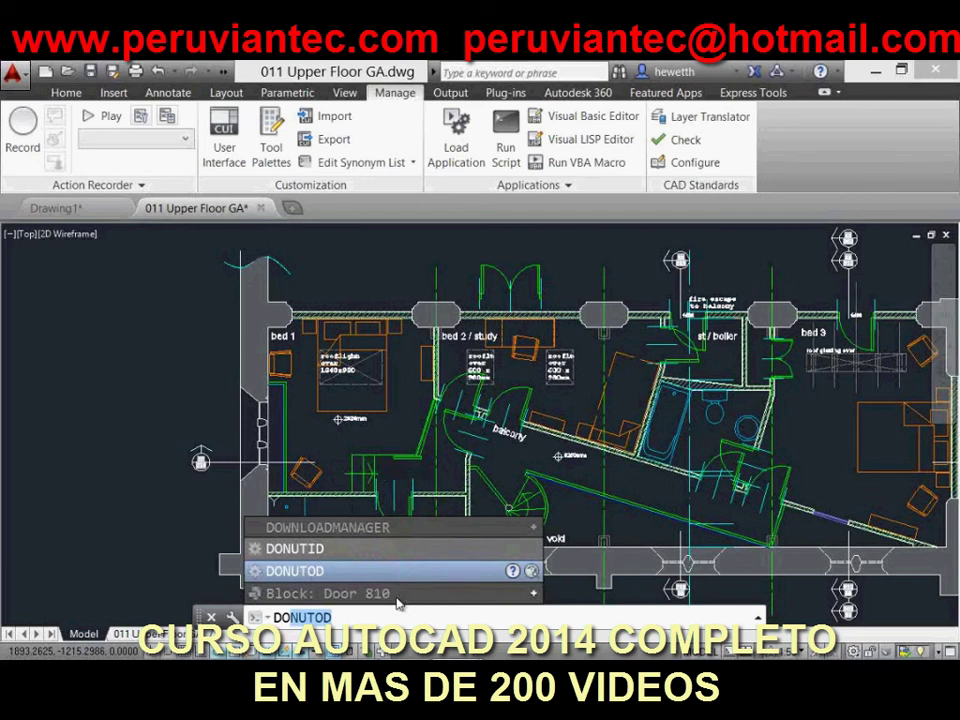
click(533, 593)
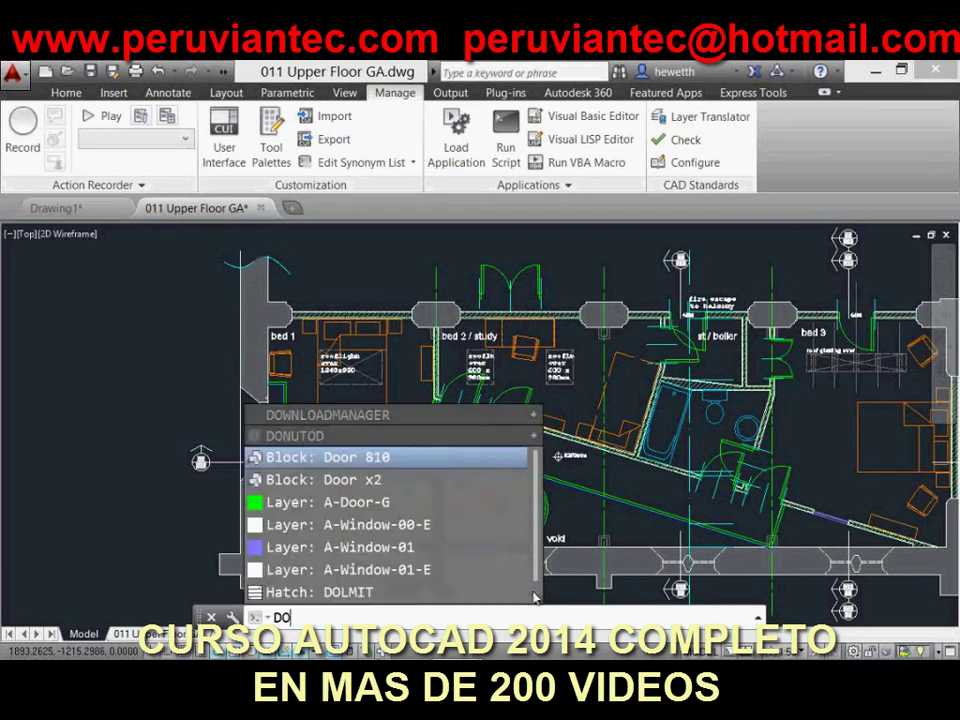
mouse_move(368, 462)
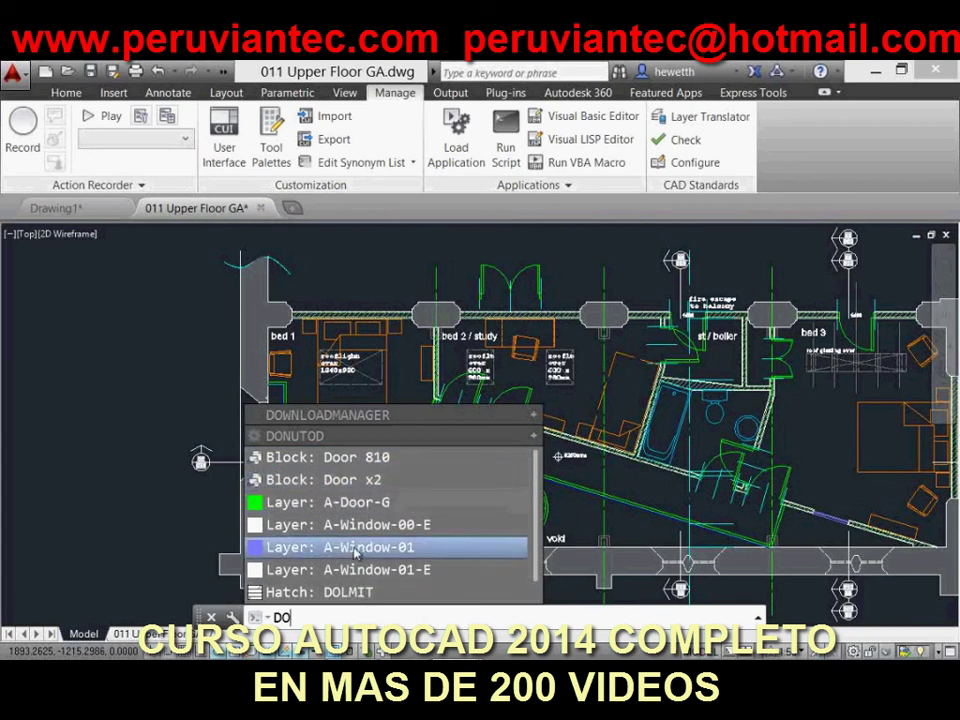
mouse_move(357, 553)
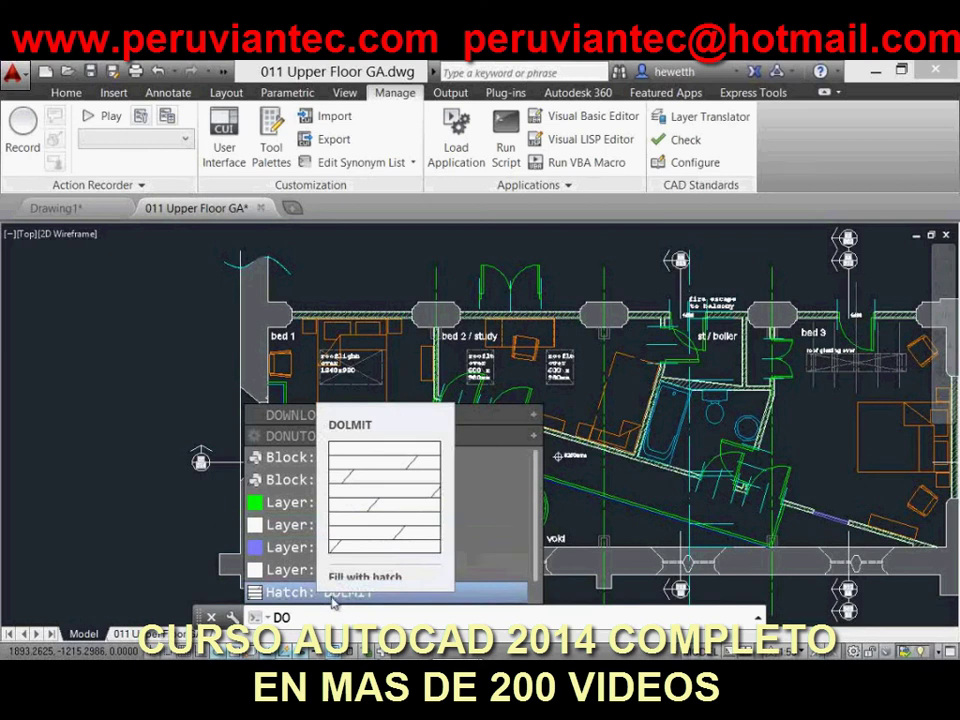
mouse_move(463, 480)
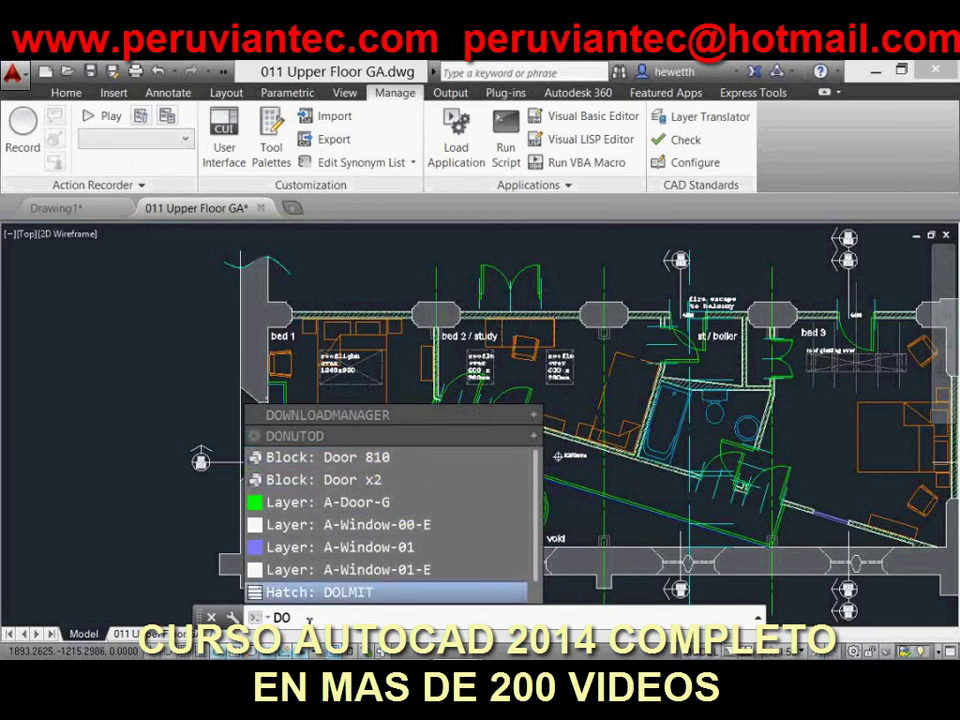
Narrow the command-line suggestions to DOOR and pick the A-Door-G layer entry
text(O)
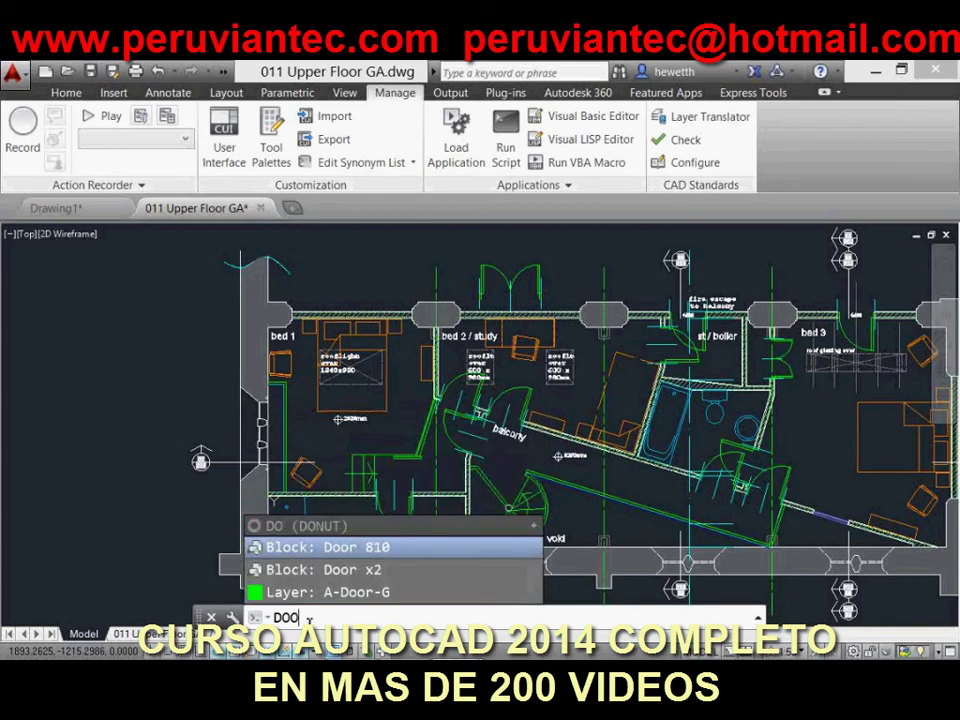
text(R)
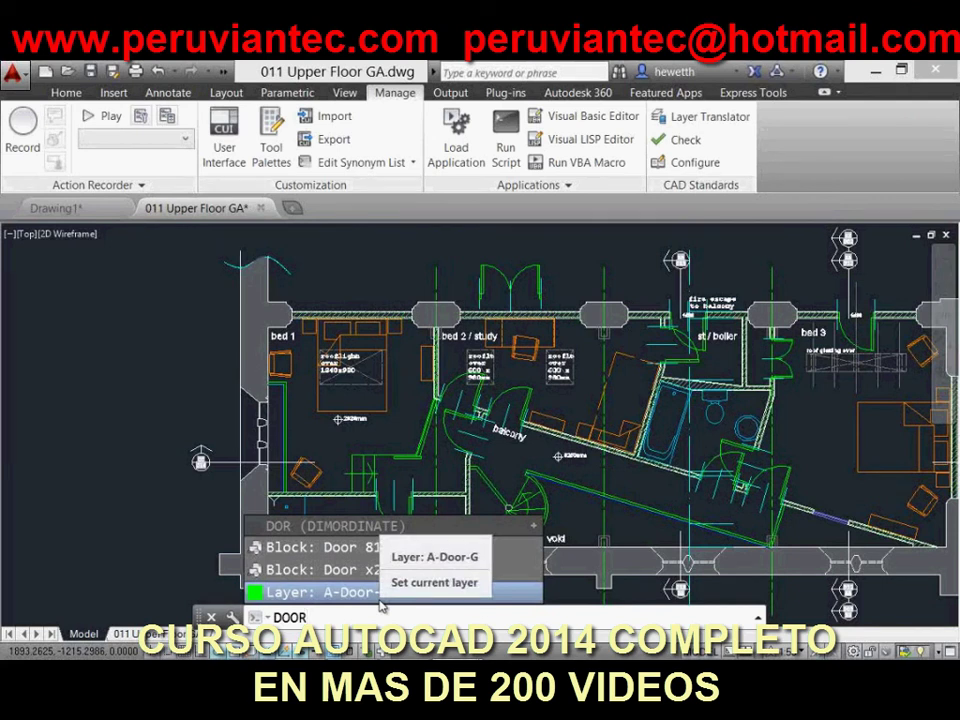
click(380, 600)
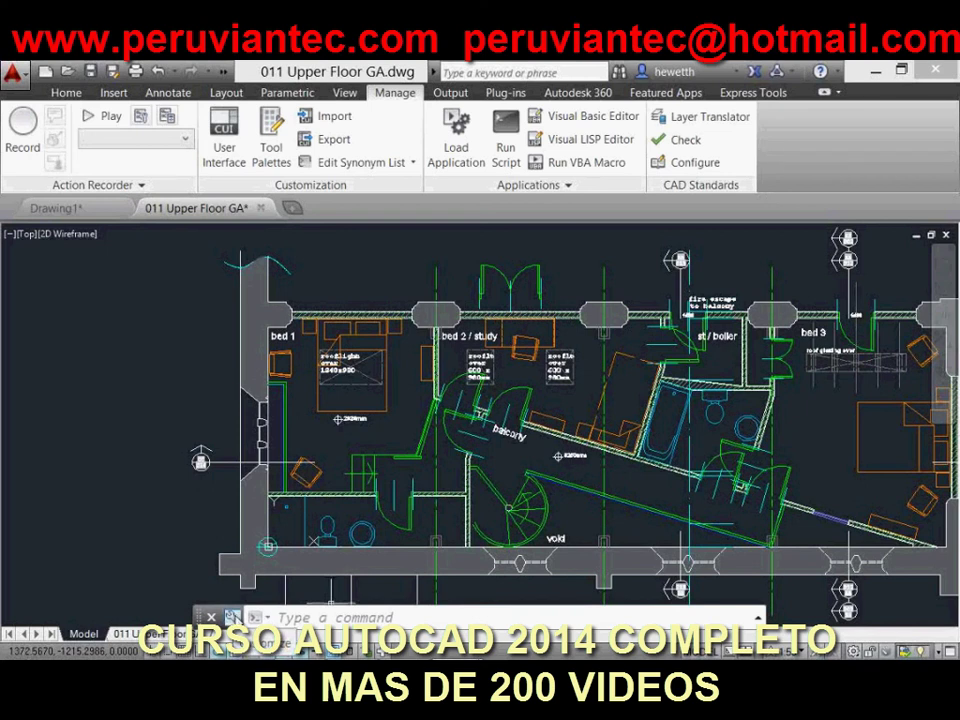
Review the command line's input settings and Input Search Options, including AutoComplete, AutoCorrect, content types and delay time, and leave without changes
click(231, 617)
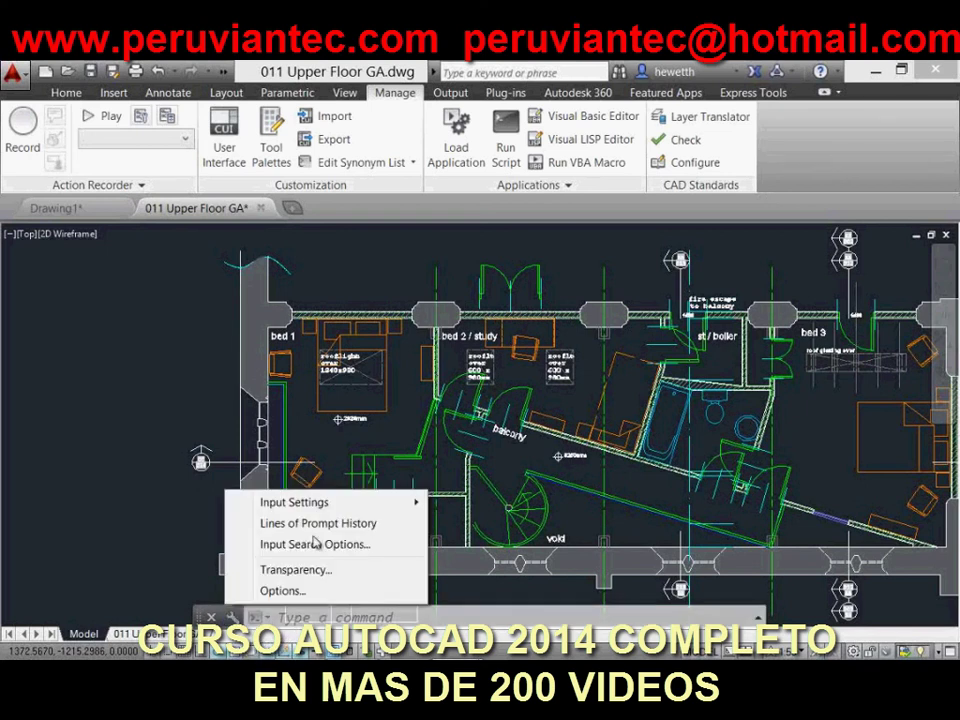
mouse_move(323, 512)
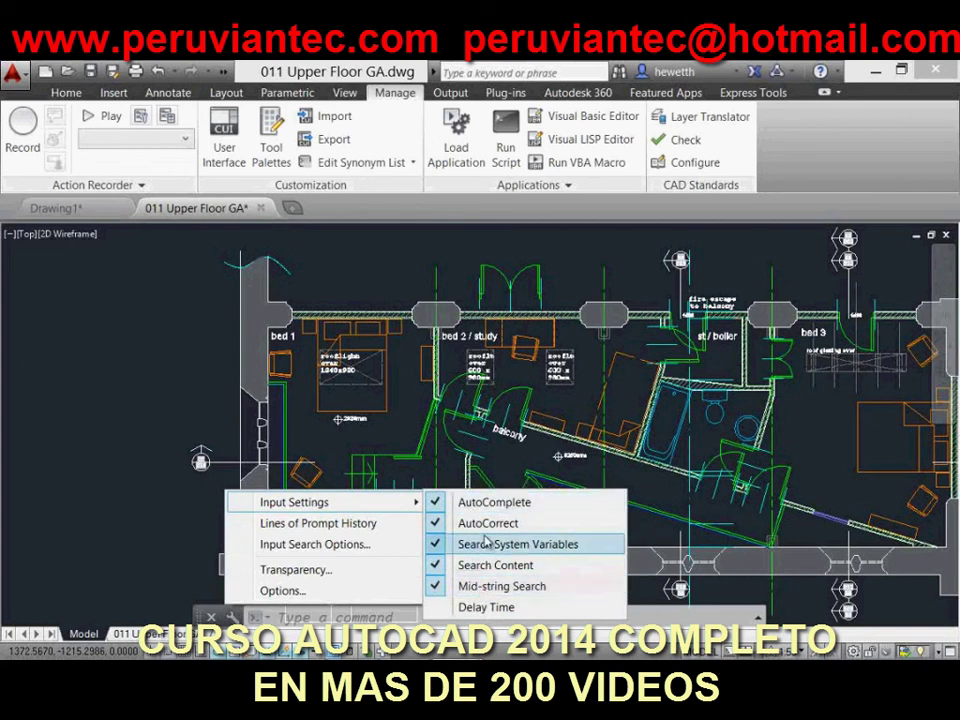
click(352, 546)
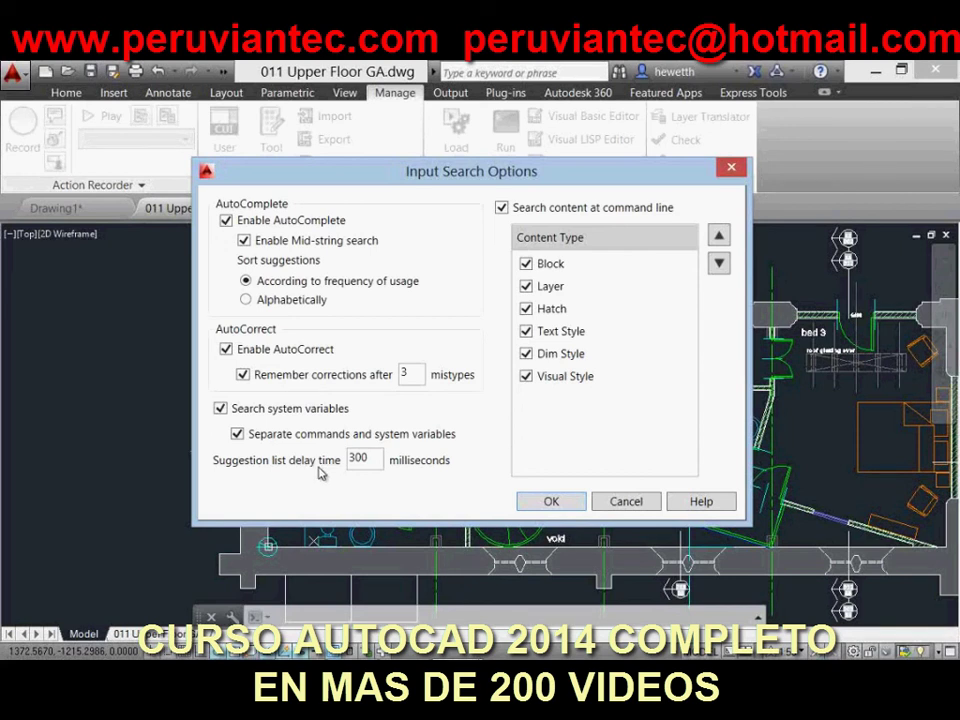
click(625, 503)
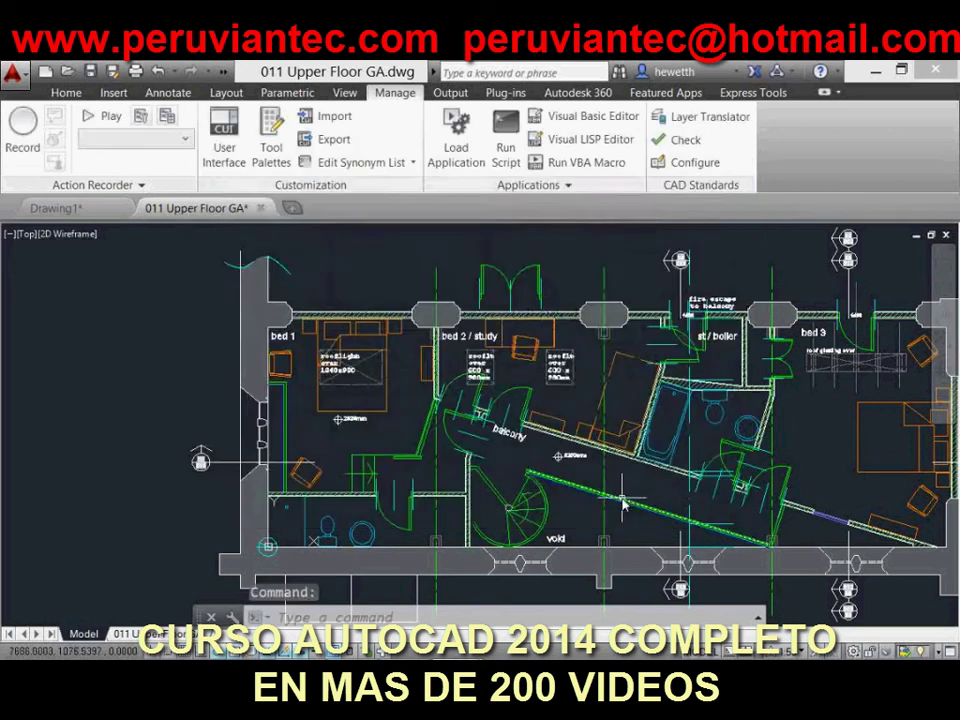